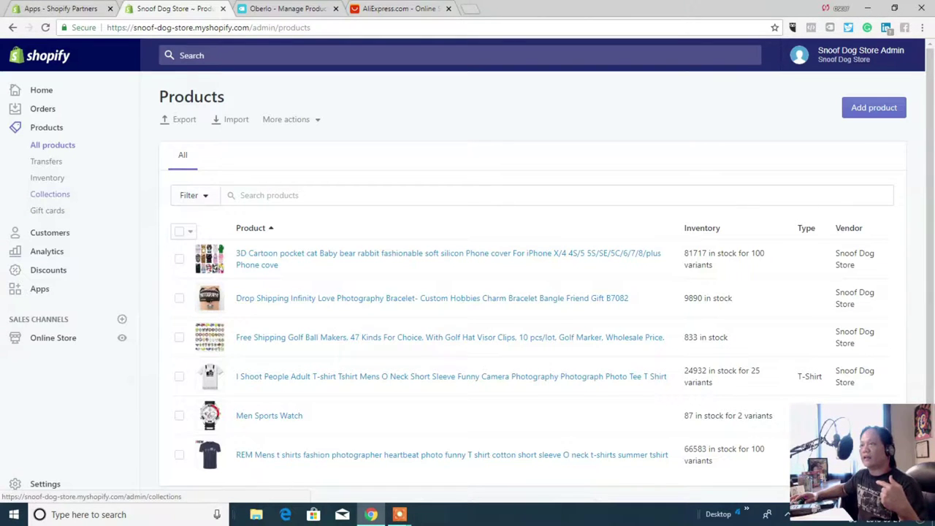
- Open the existing T-Shirt collection and review its title, matching condition and included products
click(49, 193)
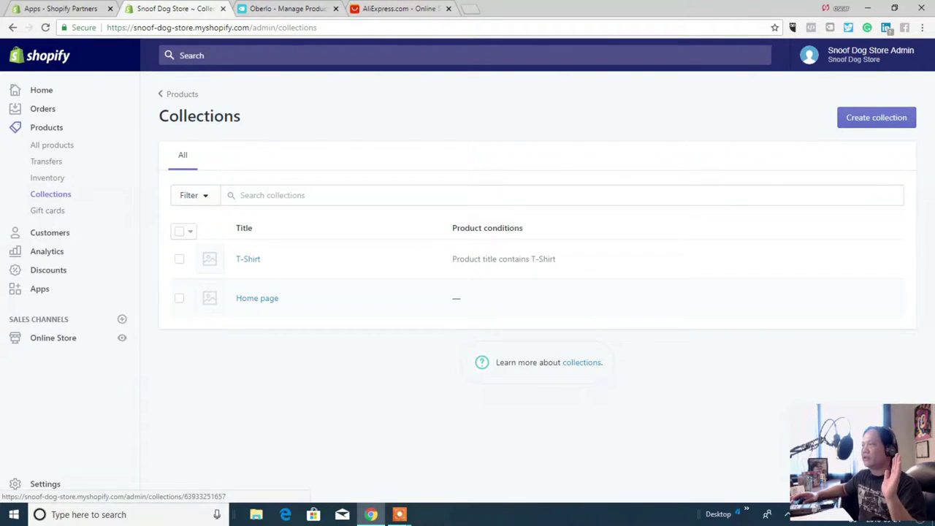
click(876, 117)
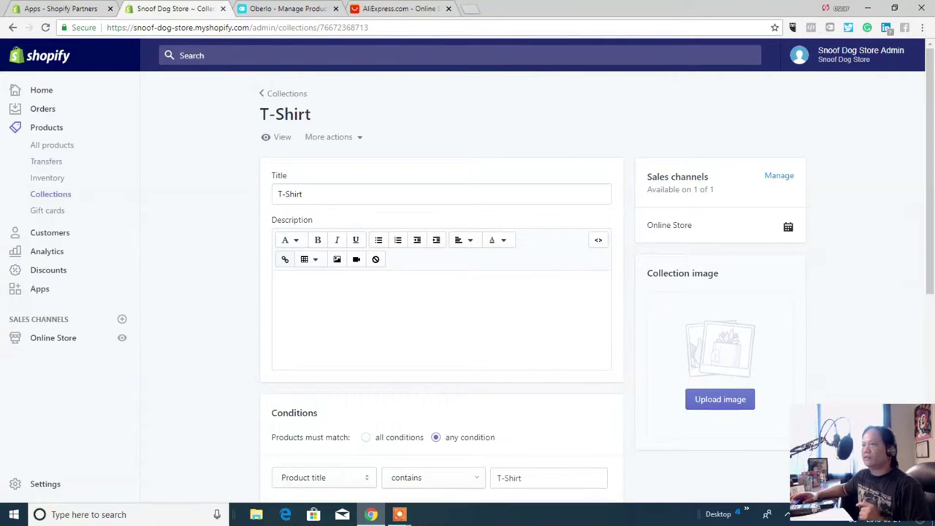
click(50, 193)
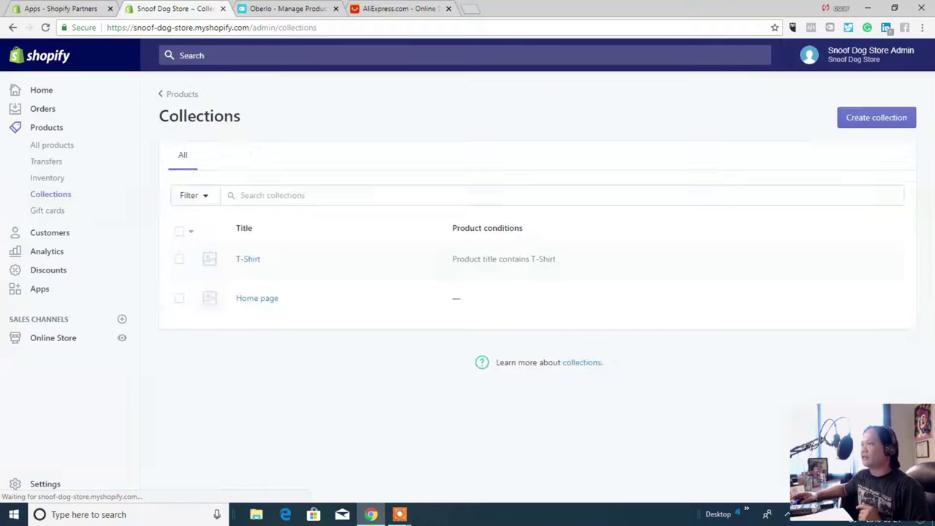
click(248, 259)
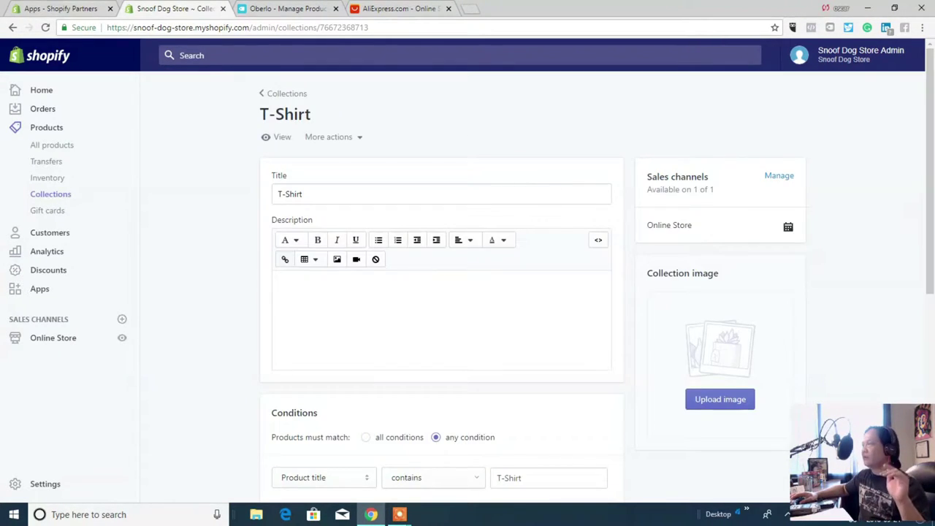
scroll(441, 292, down, 5)
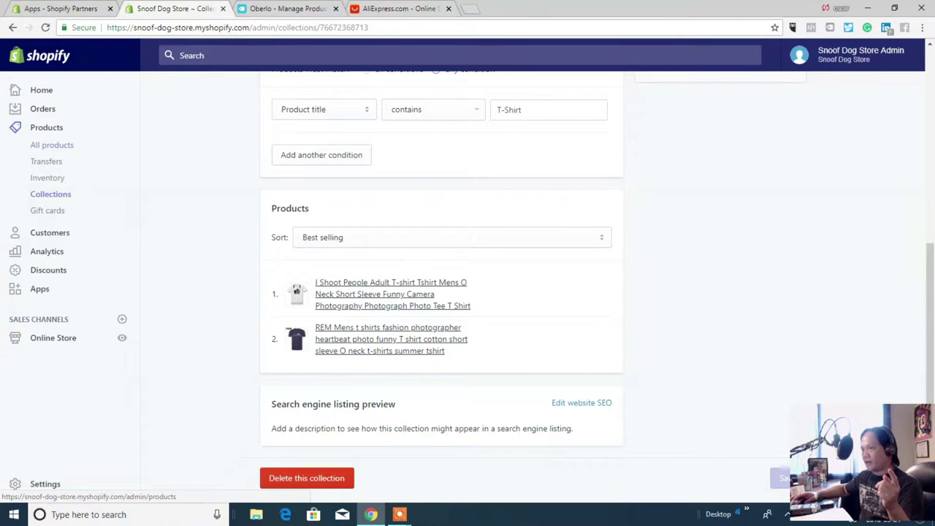
- Start a new collection from the collections list and title it "Jewelry"
click(50, 194)
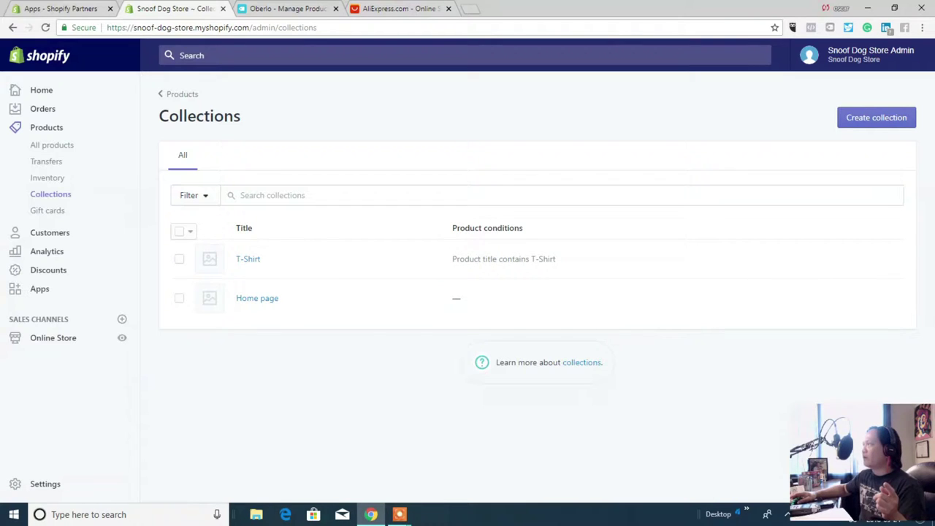
click(868, 120)
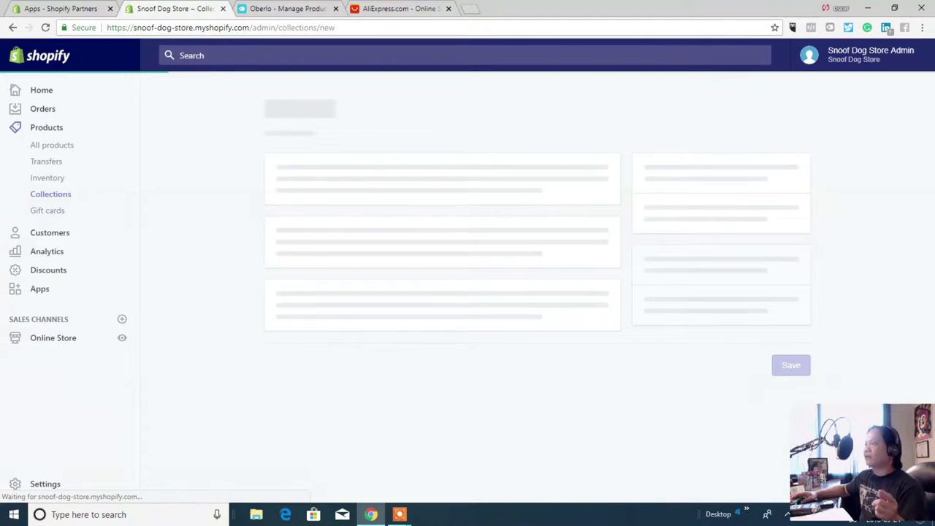
click(347, 175)
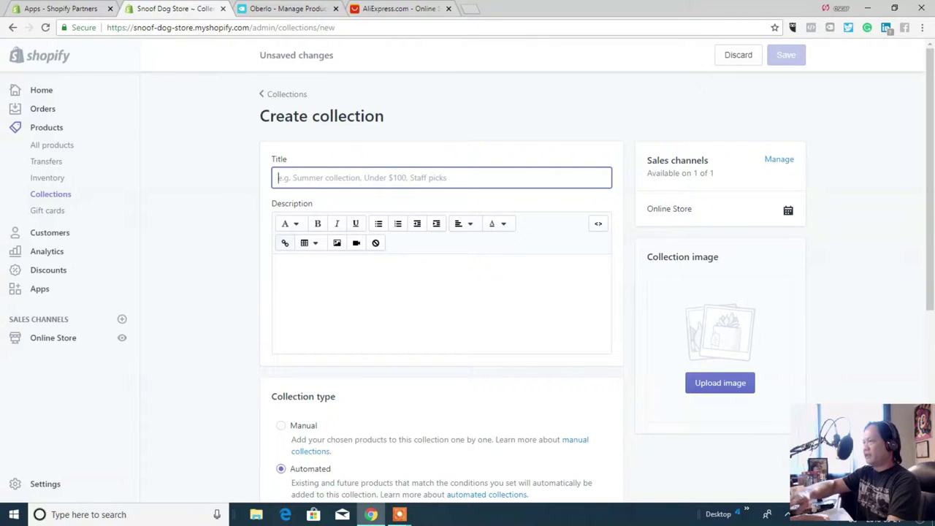
text(Je)
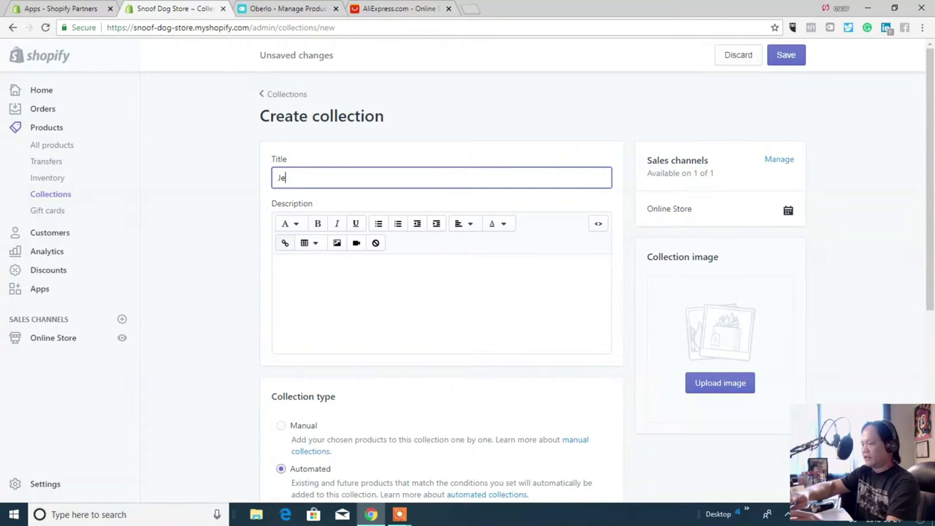
text(l)
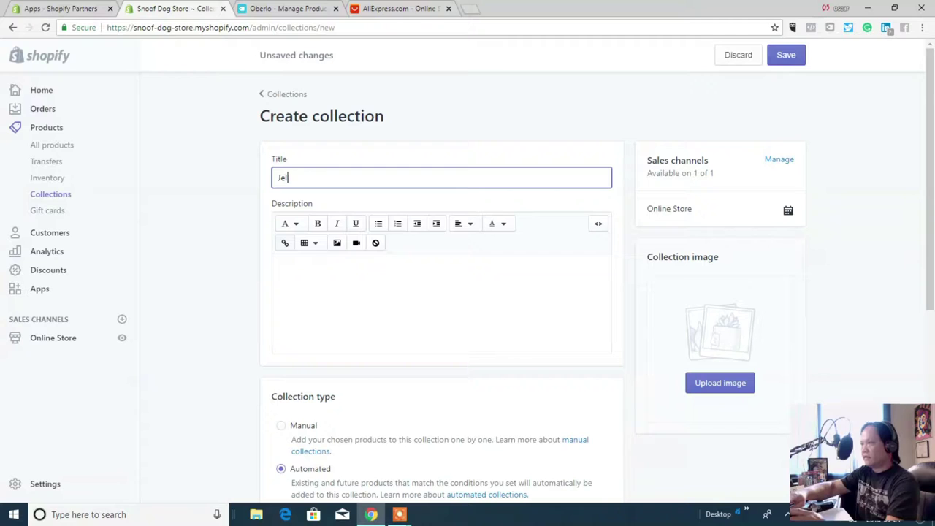
key(BackSpace)
text(we)
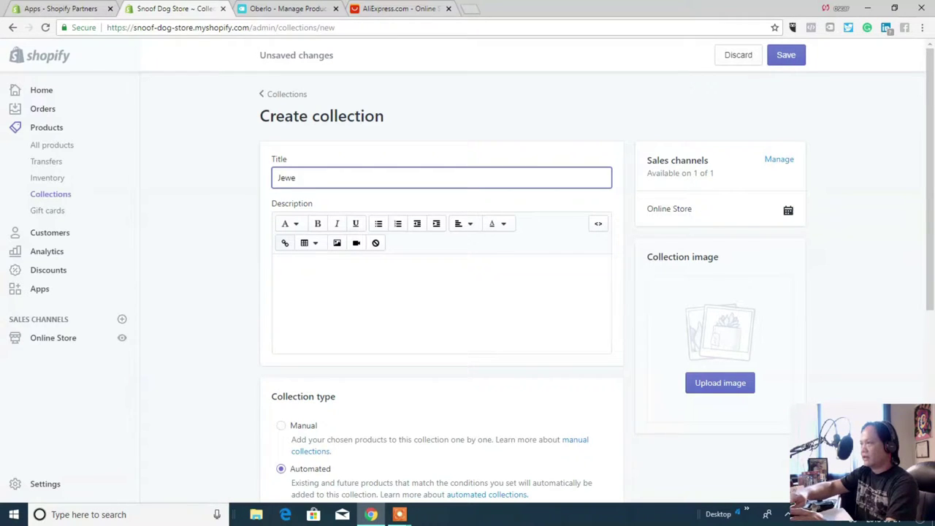
text(lry)
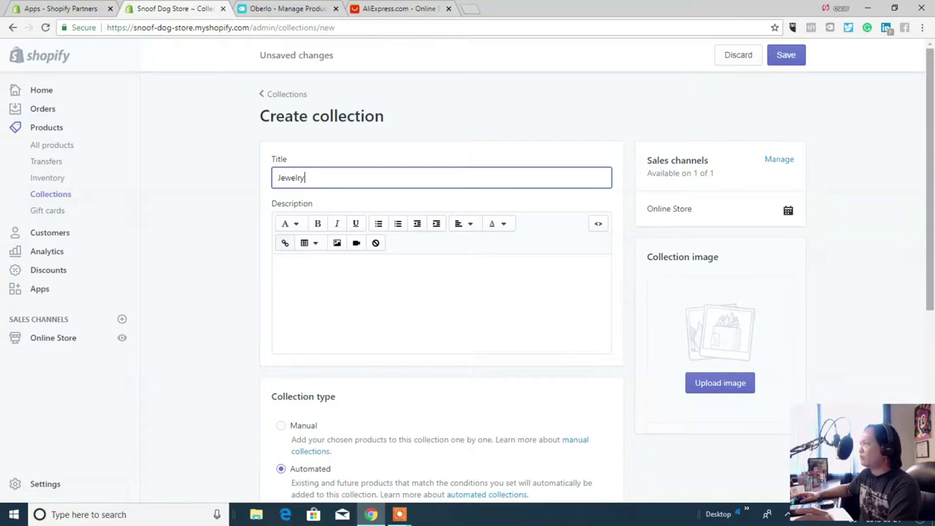
- Set the automated Jewelry collection to match any condition, with a rule based on "Product title" and "contains"
scroll(523, 278, down, 2)
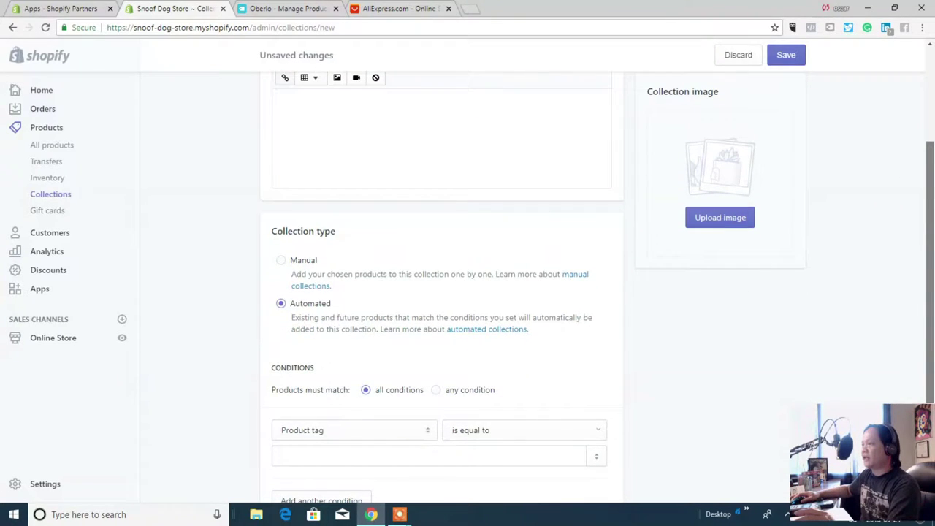
scroll(442, 285, down, 2)
scroll(442, 285, down, 1)
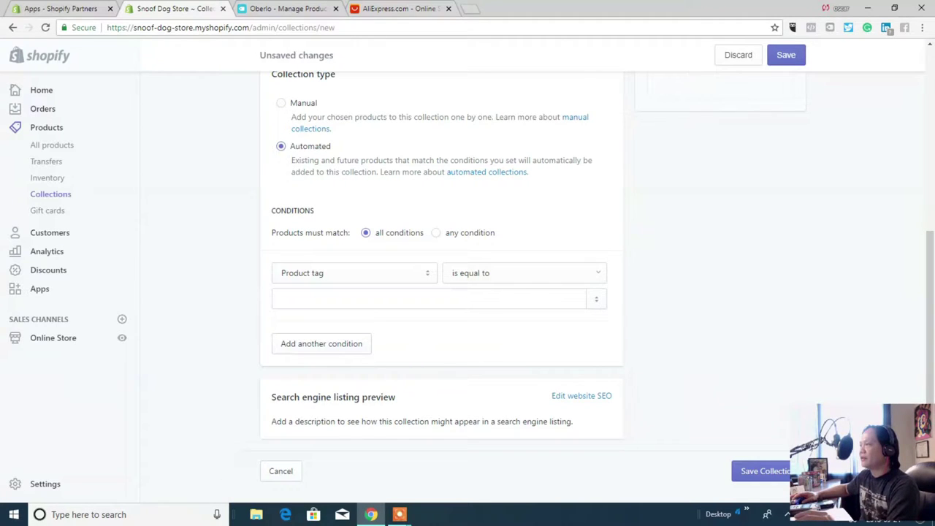
click(436, 232)
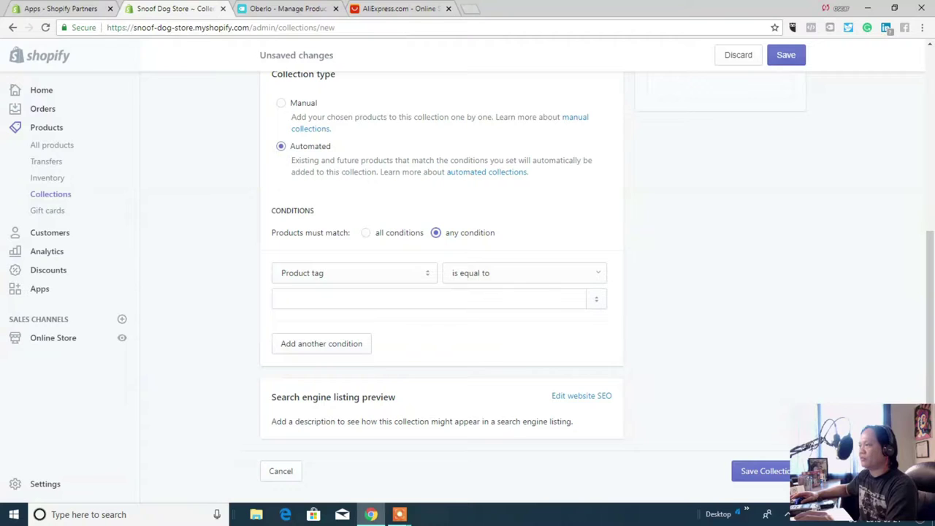
click(355, 272)
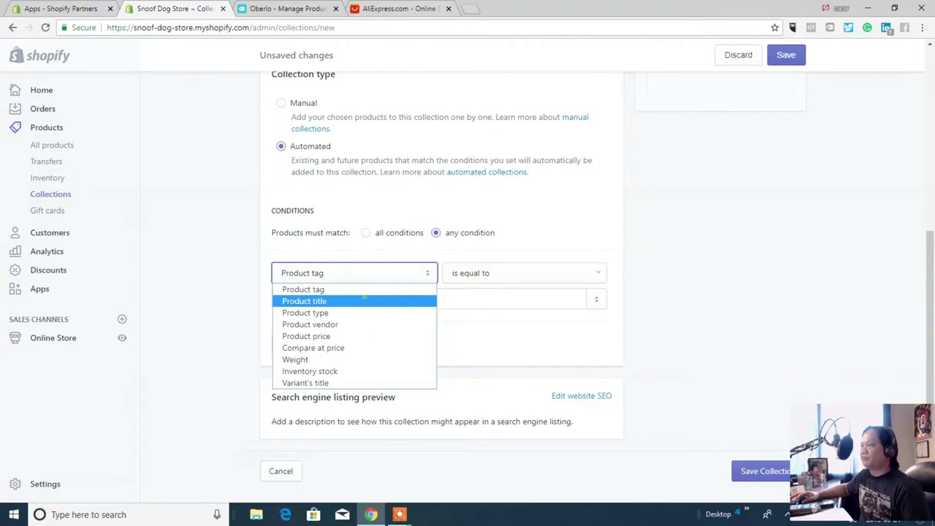
click(364, 301)
click(434, 298)
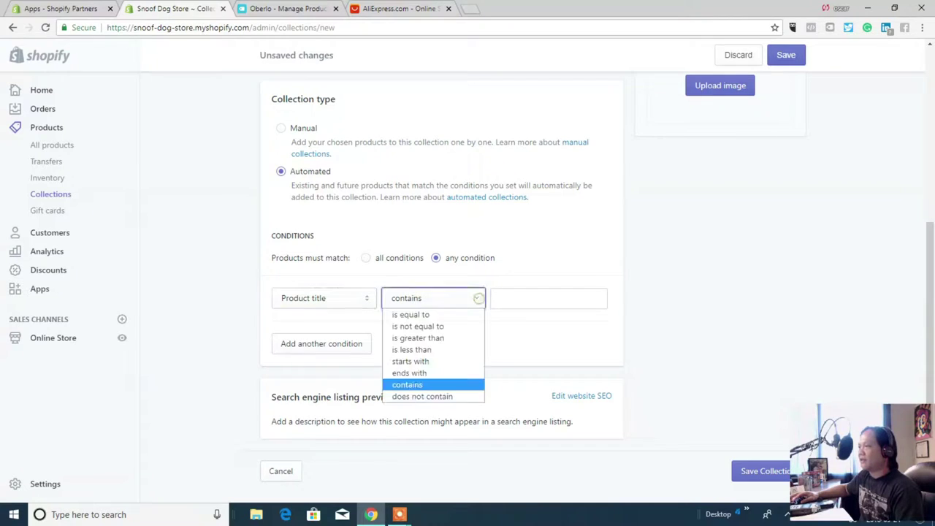
click(413, 385)
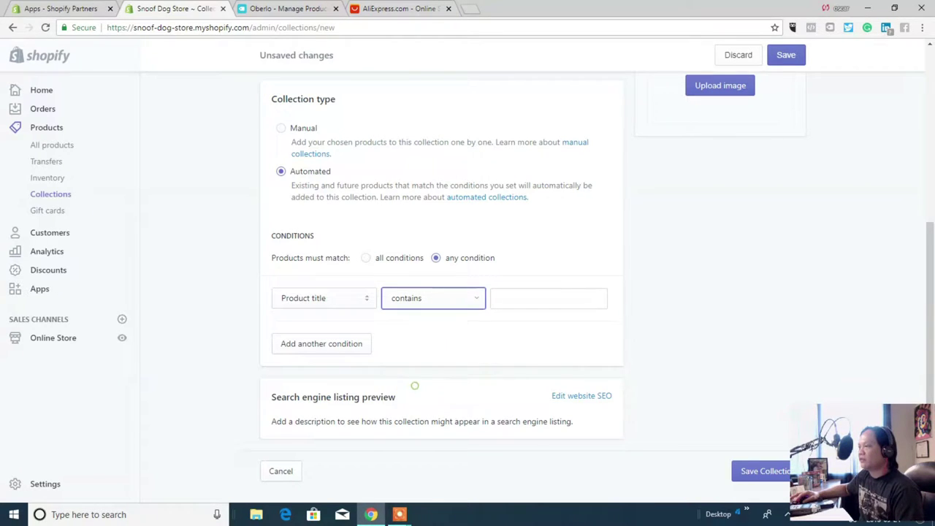
- Enter "Jewelry" as the text the product title must contain and save the collection
click(496, 298)
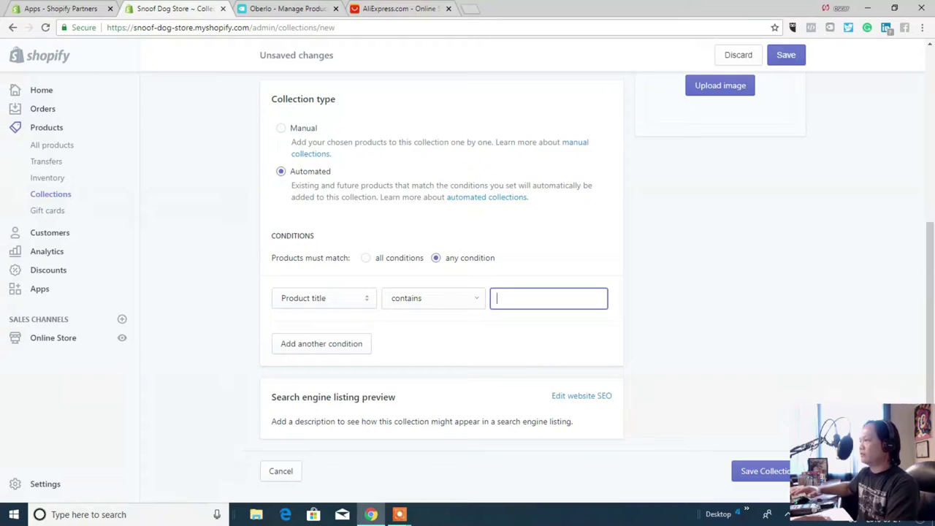
scroll(442, 292, up, 3)
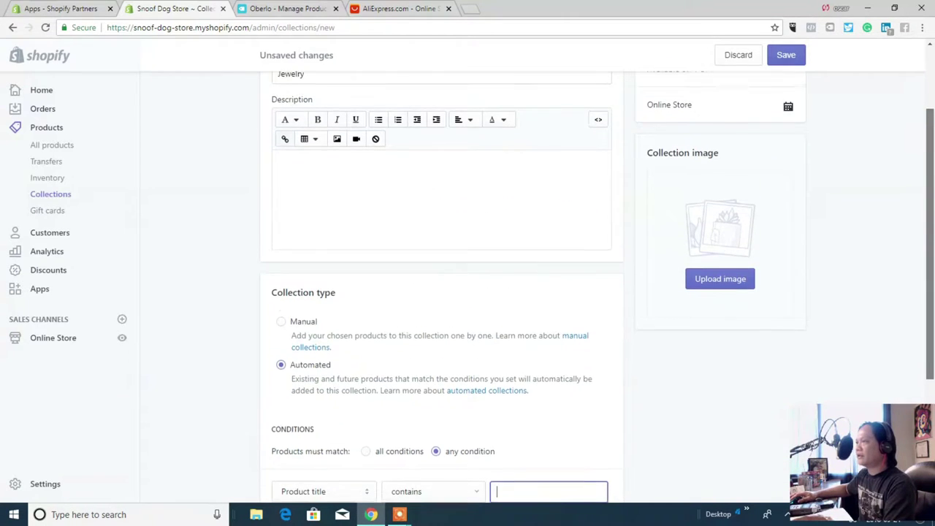
scroll(442, 293, down, 2)
scroll(442, 292, down, 1)
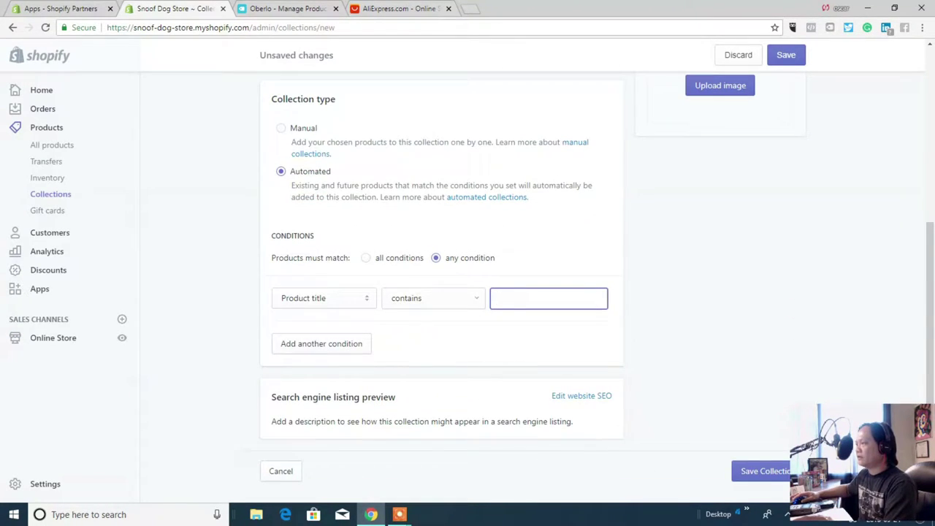
text(Je)
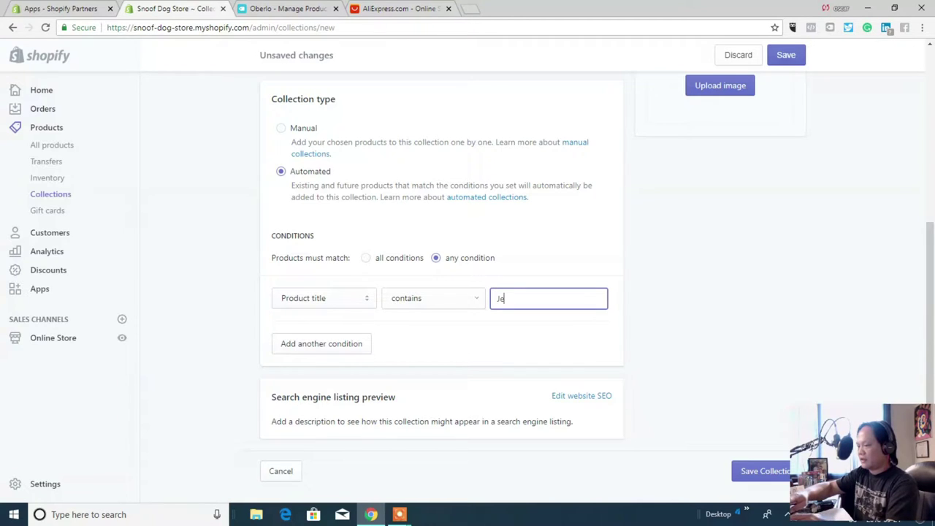
text(welry)
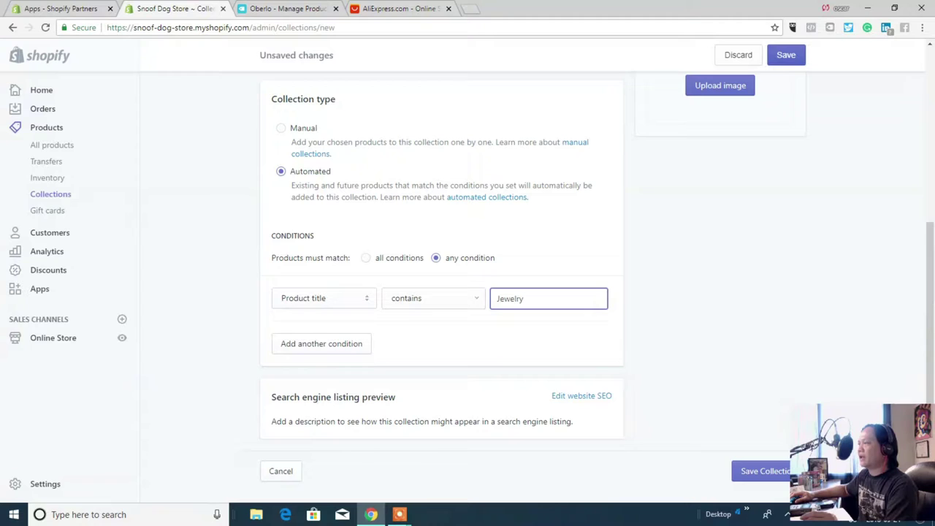
key(Return)
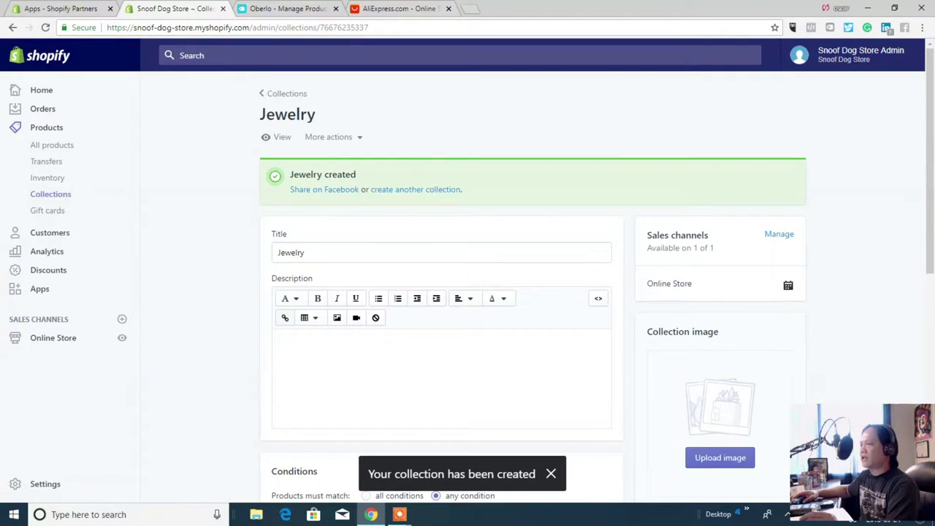
- Start another new collection and title it "Watch", leaving the description empty
click(415, 189)
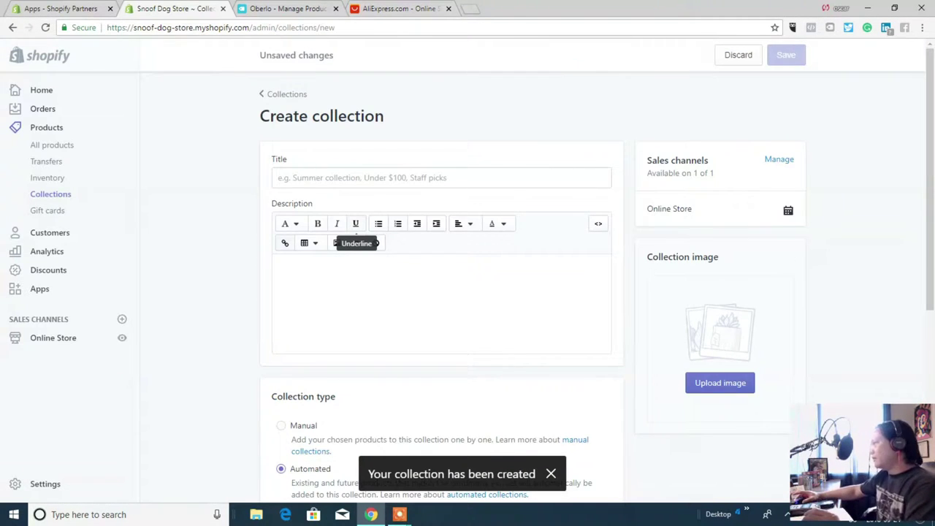
click(372, 177)
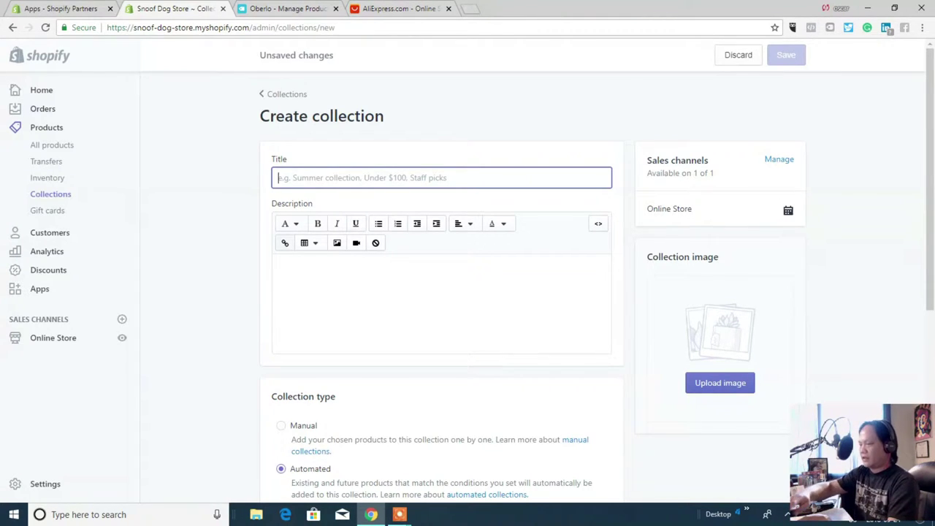
text(Watch)
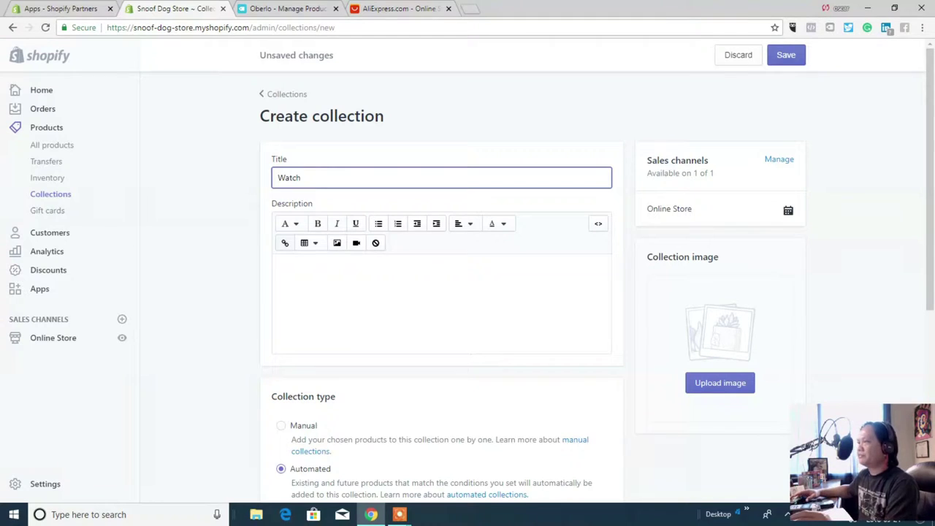
scroll(467, 292, down, 1)
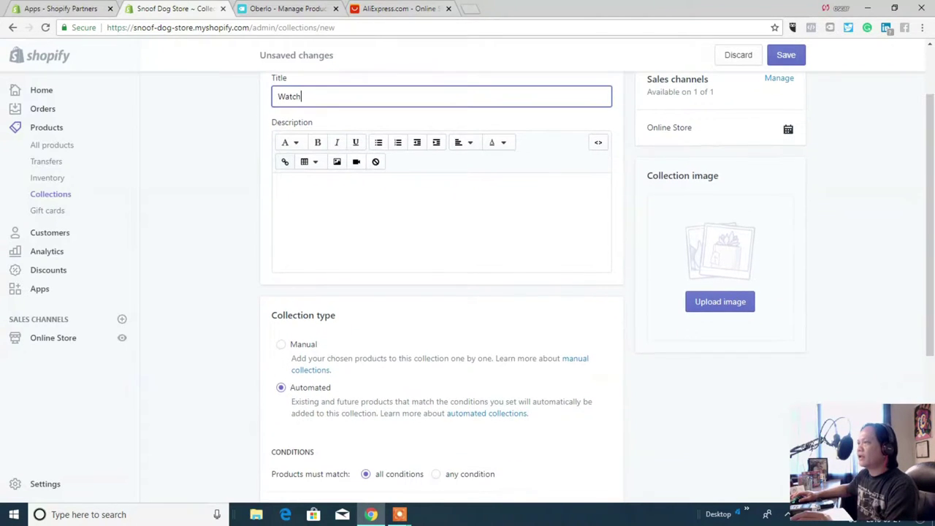
click(394, 234)
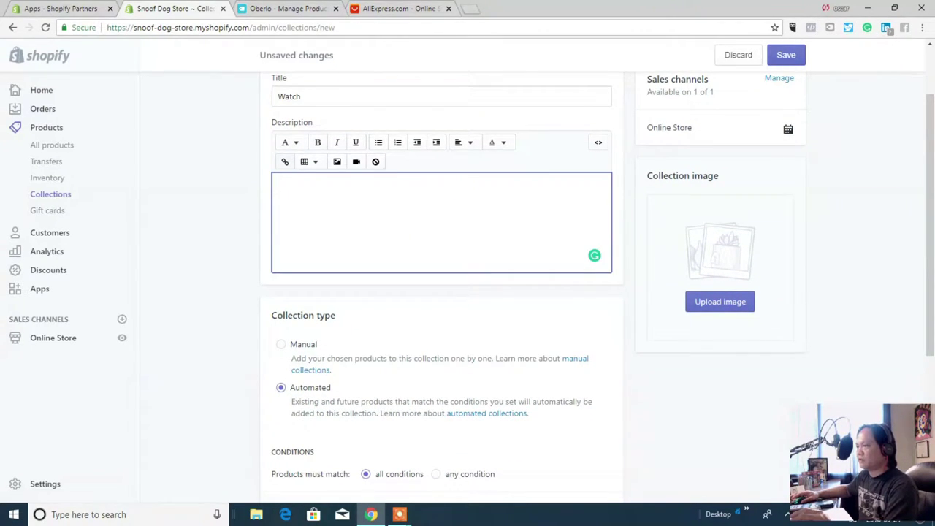
- Set the Watch collection to match any condition, with the rule that the product title contains "Watch"
scroll(467, 292, down, 2)
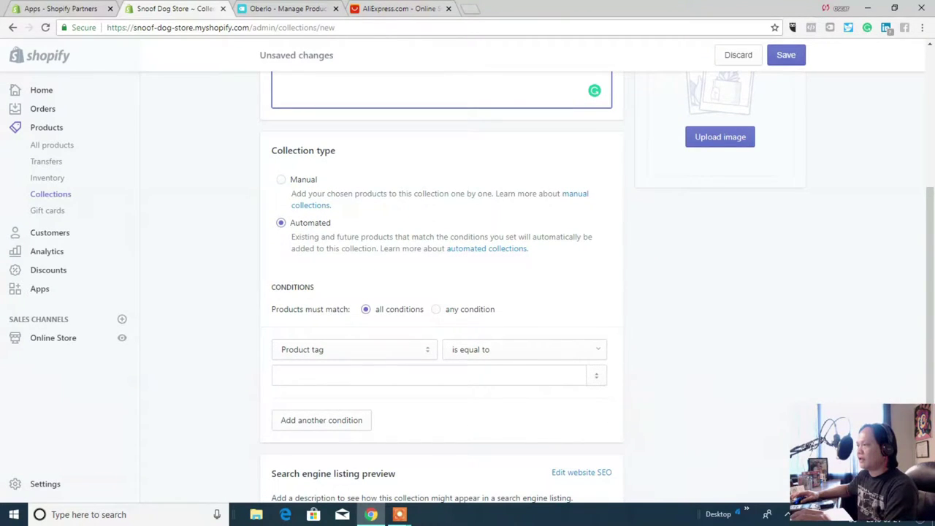
click(355, 349)
click(355, 377)
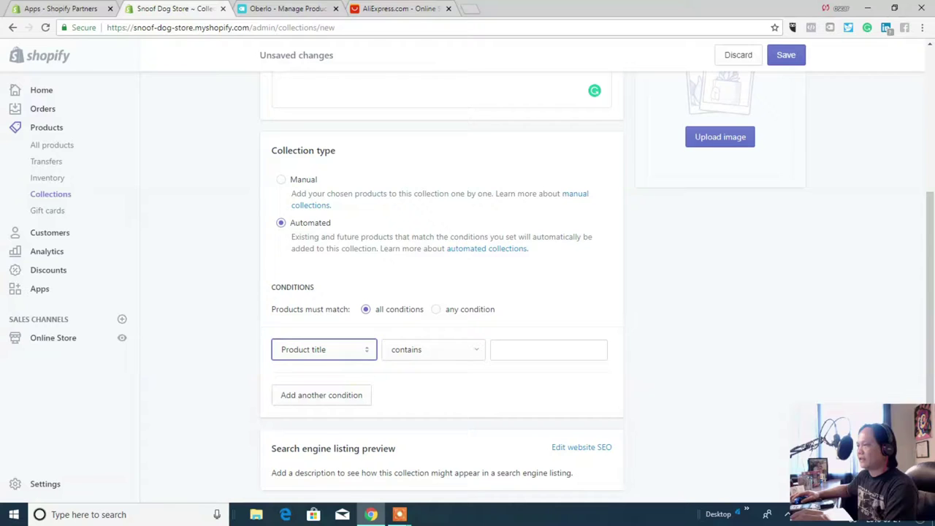
click(436, 309)
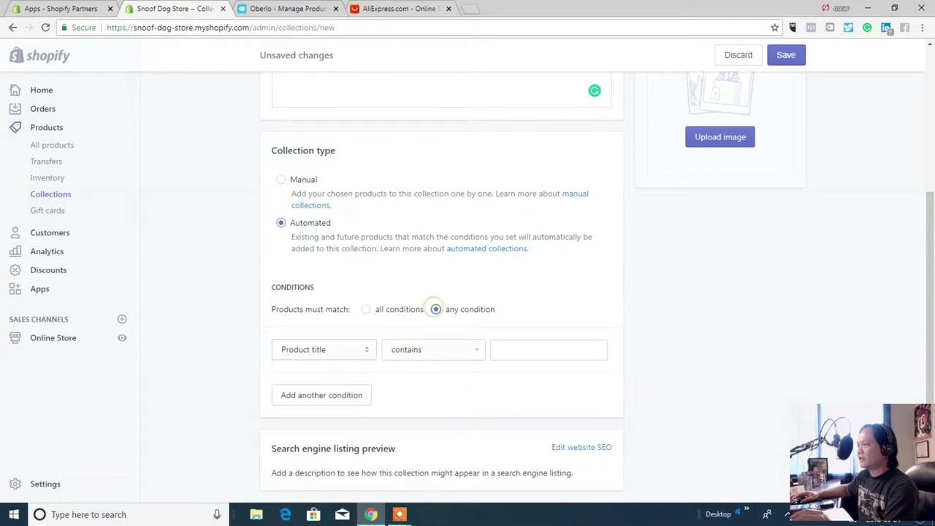
click(517, 350)
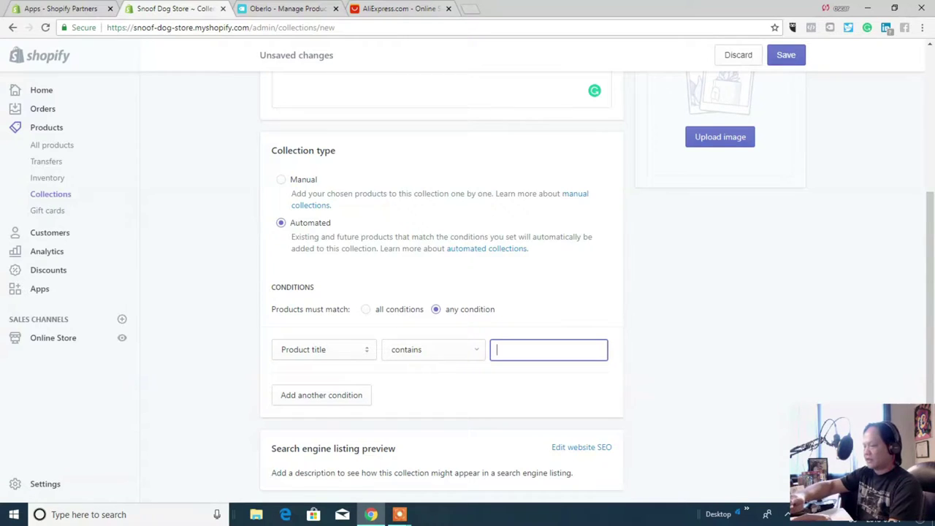
text(Watc)
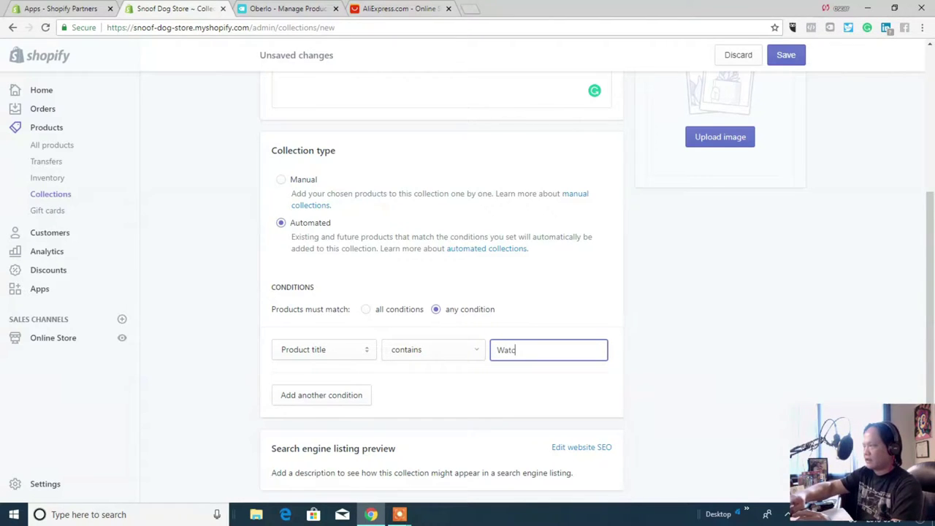
text(h)
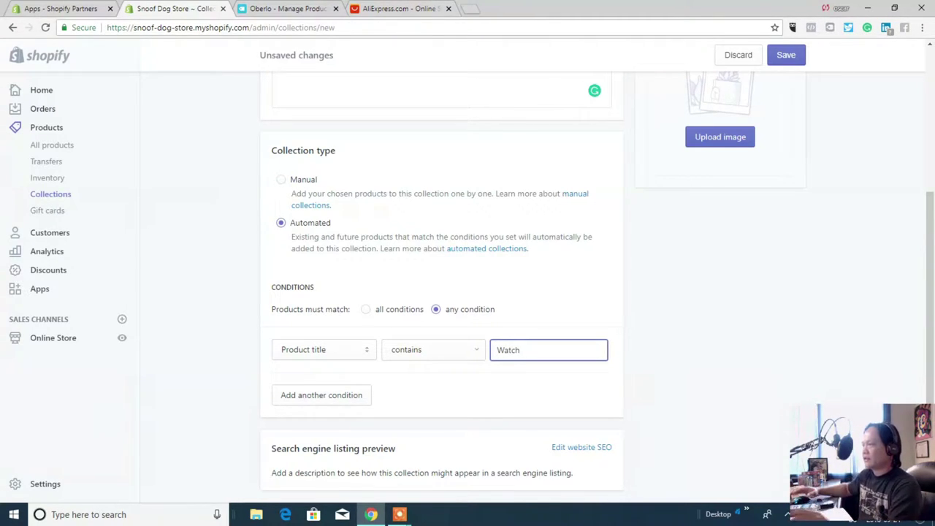
- Save the Watch collection and start another new collection titled "Novelties", leaving the description empty
click(786, 55)
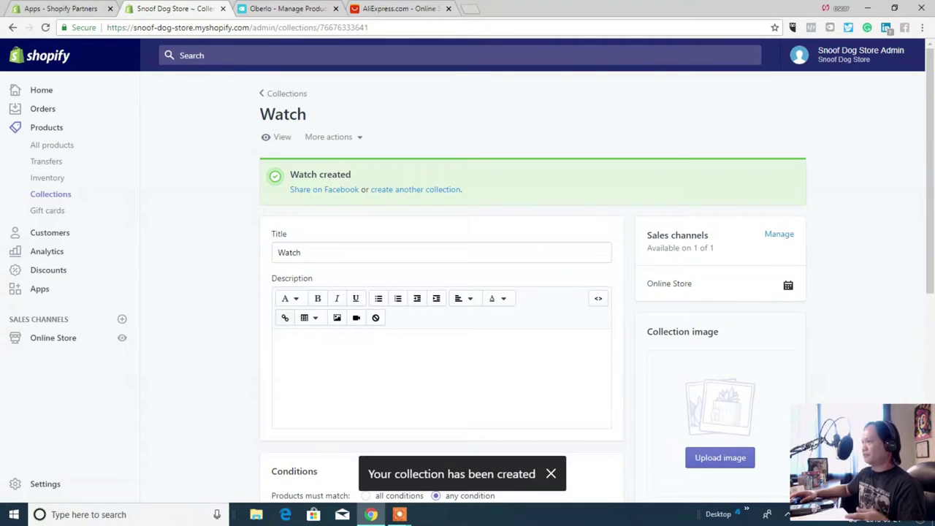
click(409, 189)
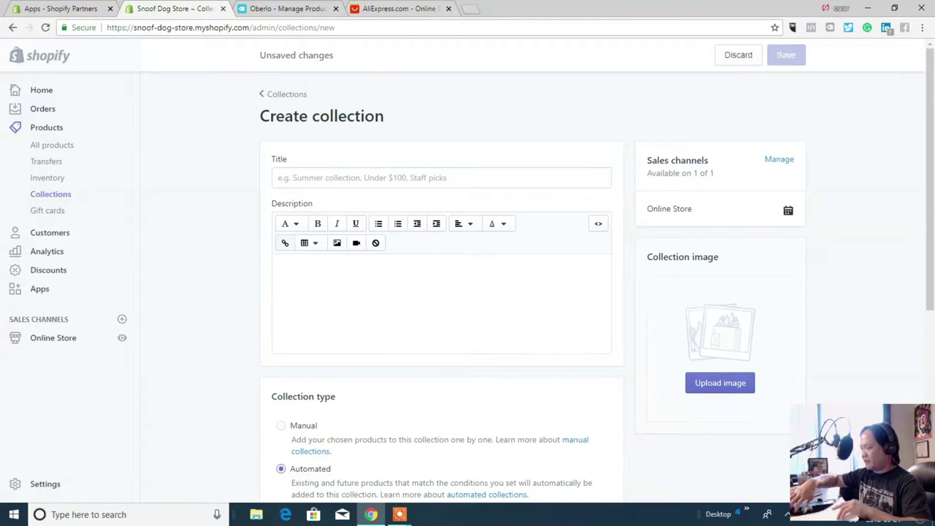
click(407, 179)
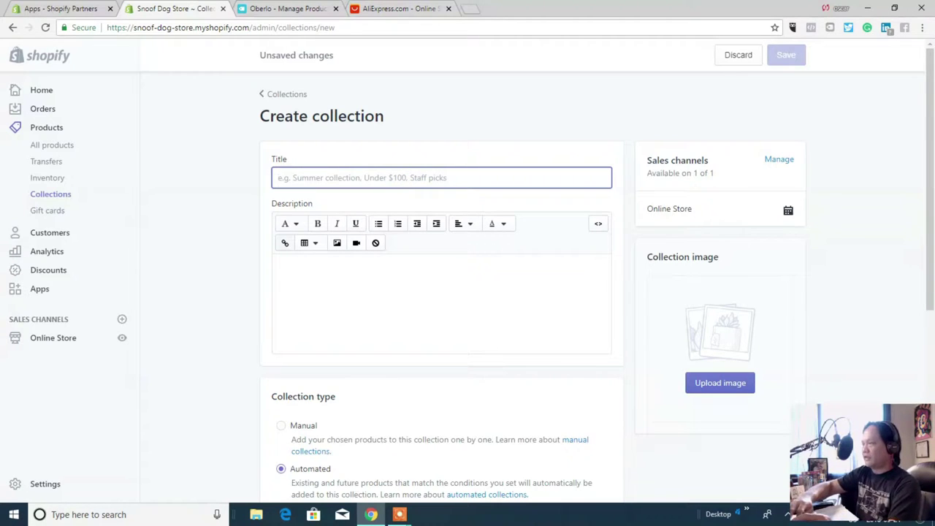
text(No)
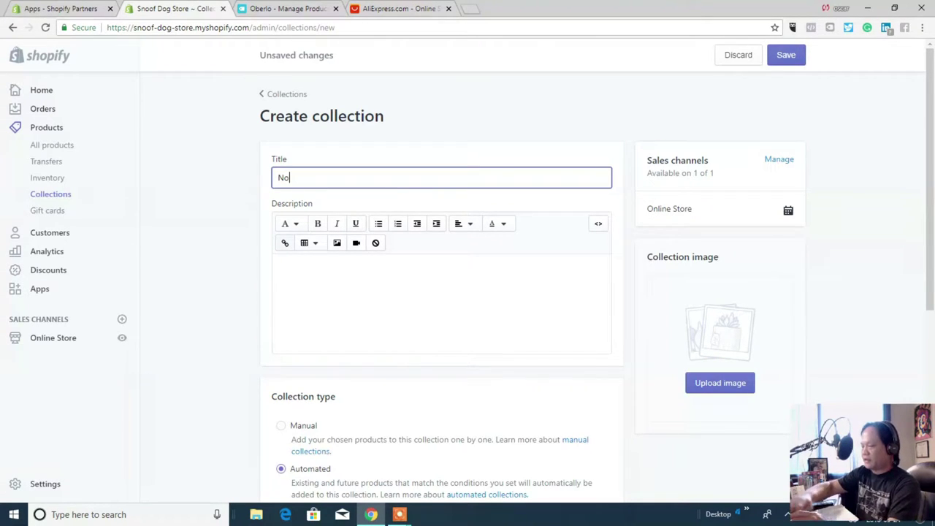
text(velties)
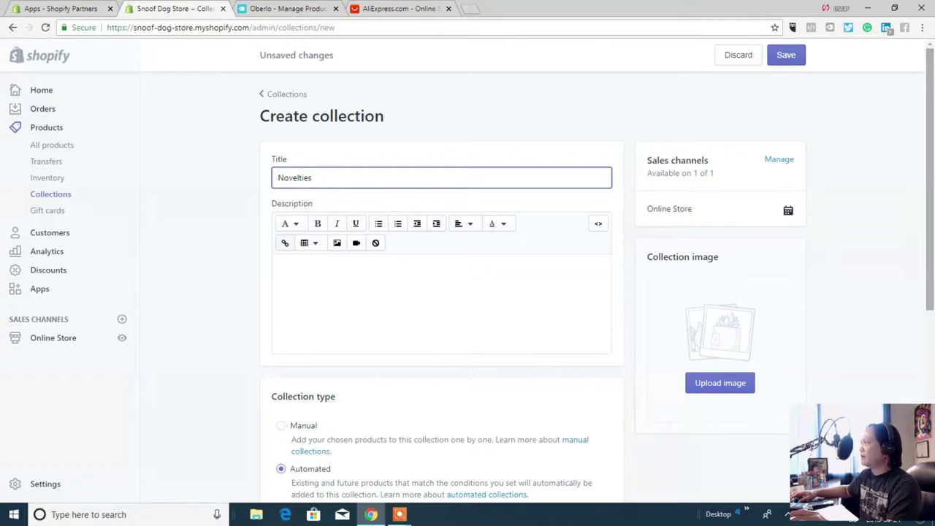
- Set the automated Novelties collection to match any condition, with its rule based on "Product title" and "contains"
scroll(467, 292, down, 3)
scroll(467, 292, down, 1)
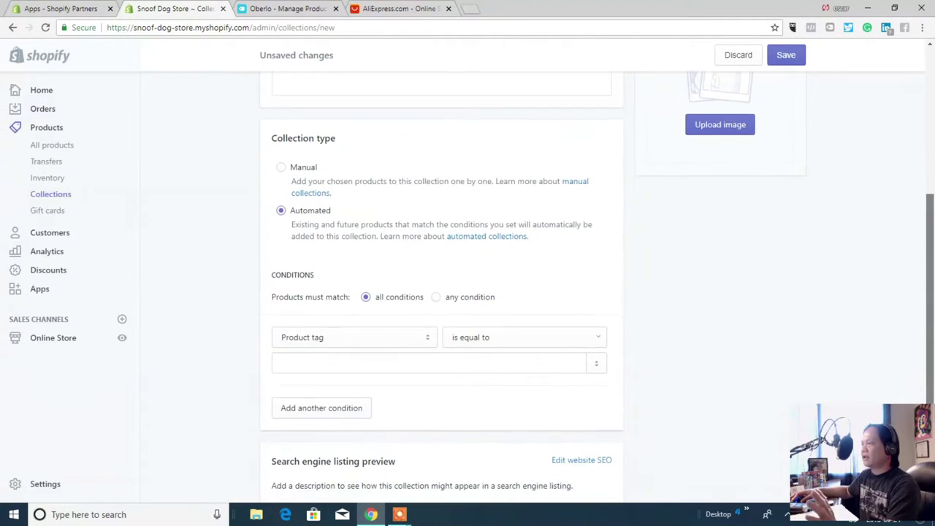
click(355, 335)
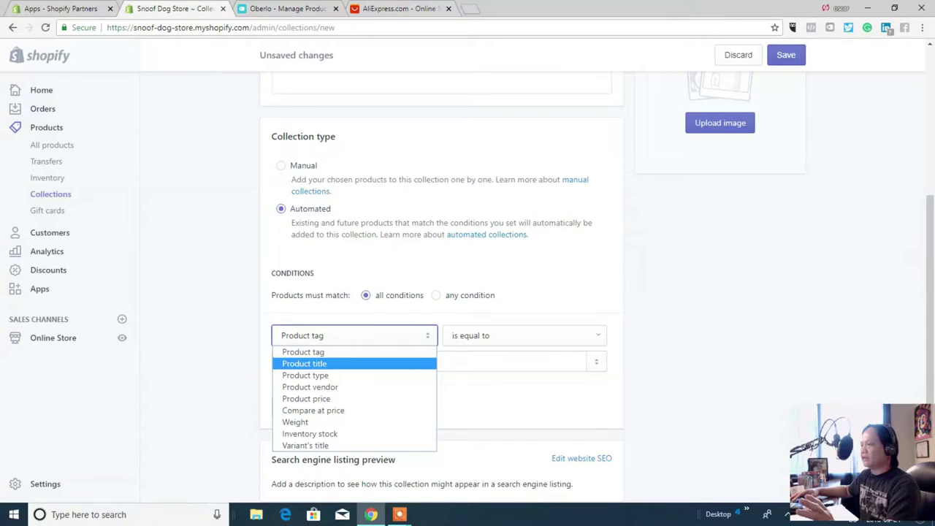
click(356, 363)
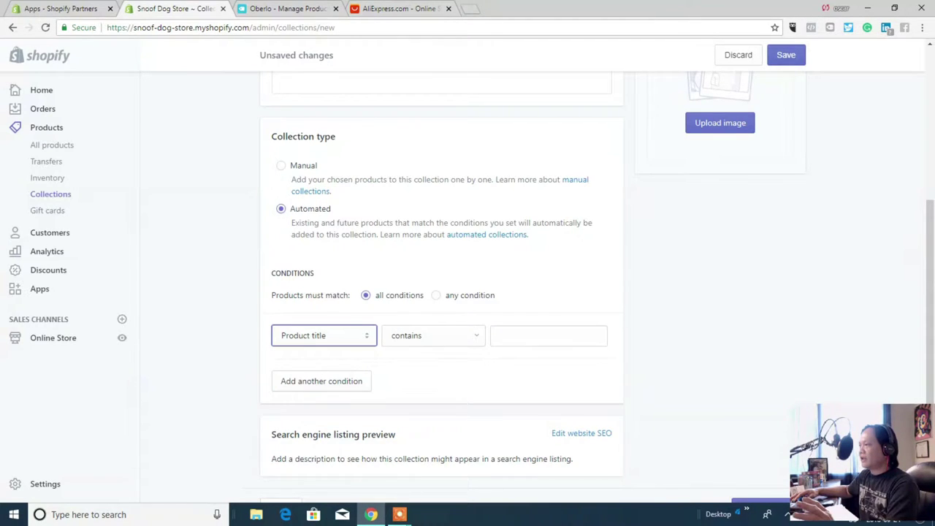
click(436, 295)
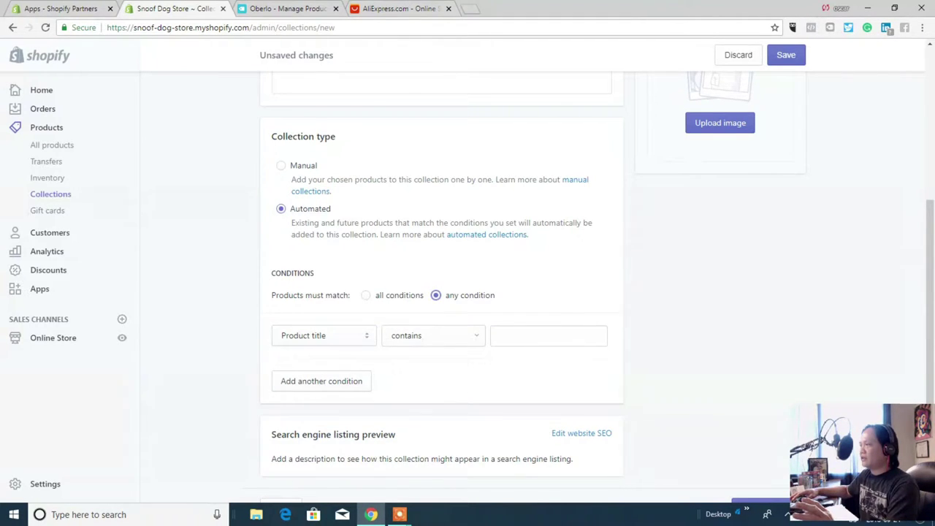
- Enter "Novelties" as the text the product title must contain and save the collection
click(520, 335)
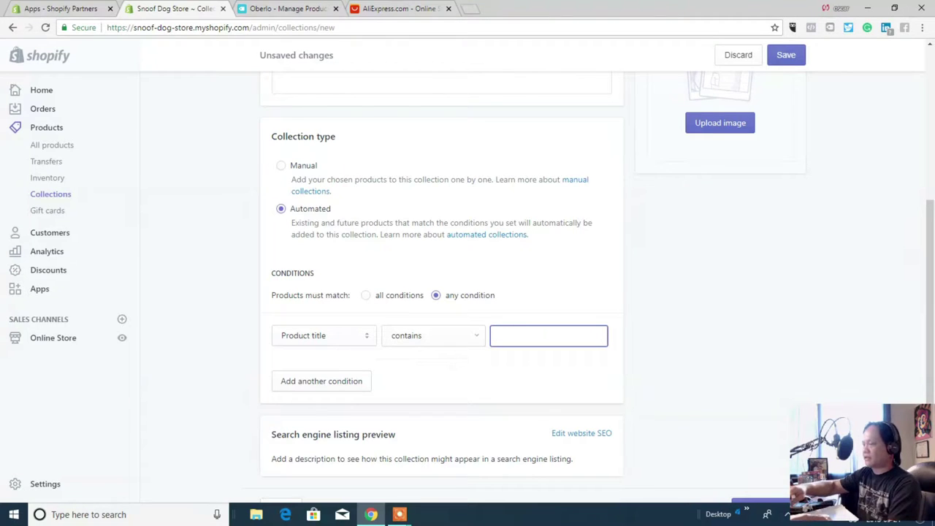
text(Nove)
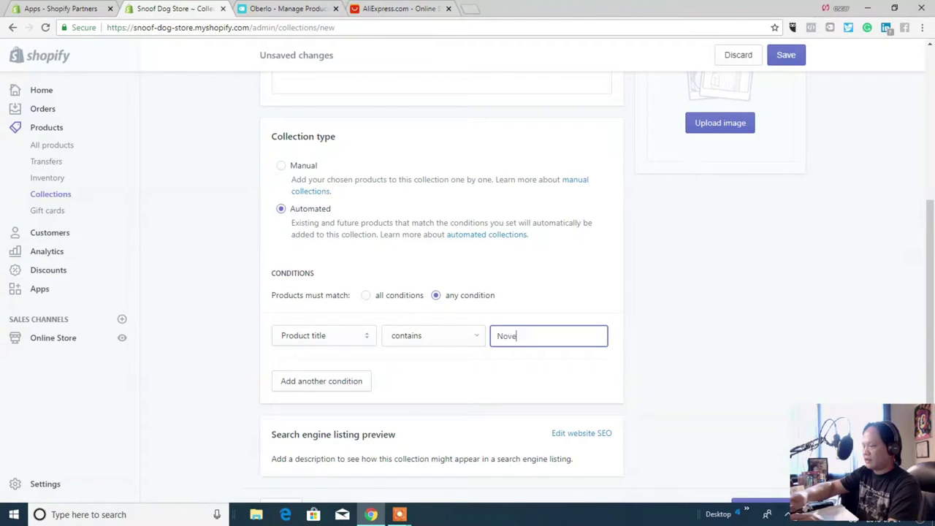
text(lties)
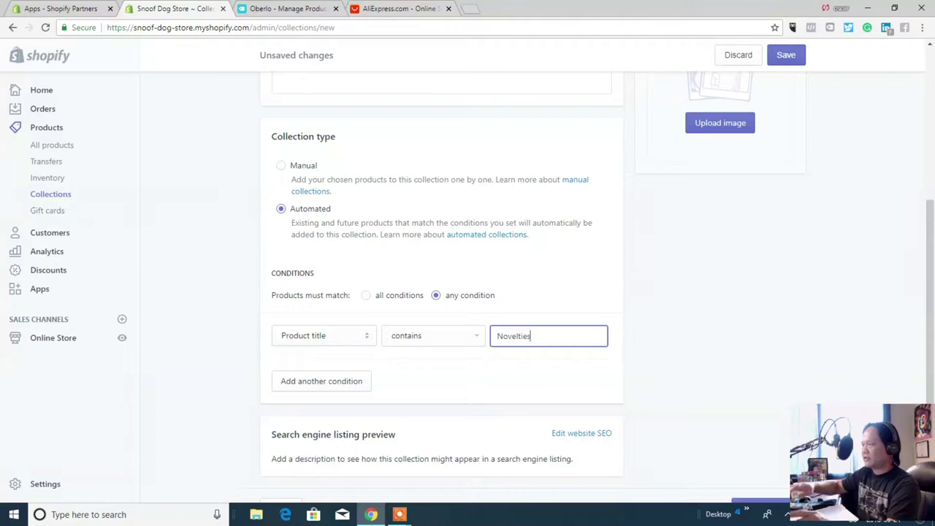
scroll(442, 293, up, 5)
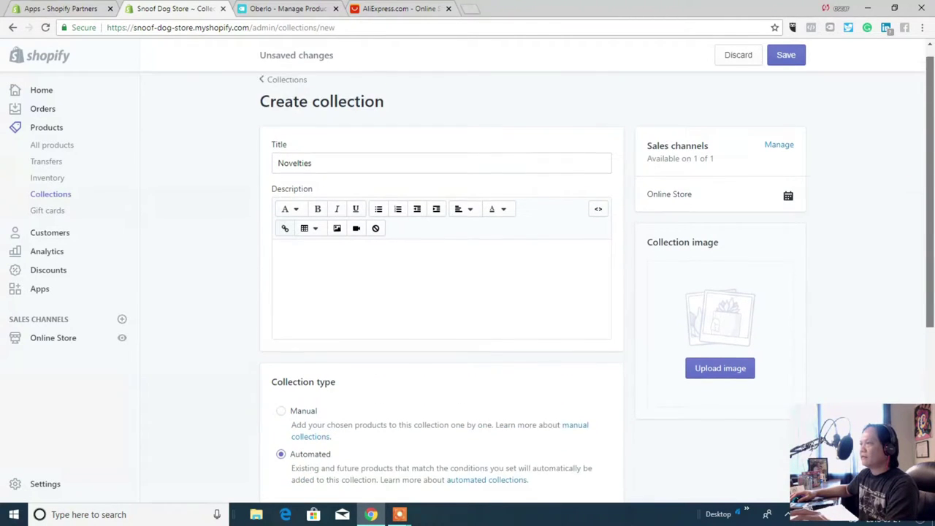
scroll(441, 293, down, 5)
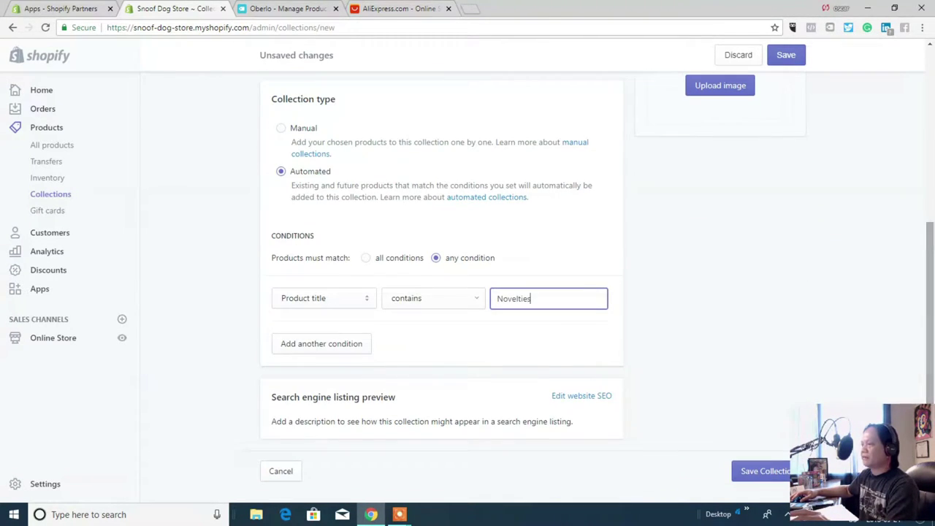
click(786, 55)
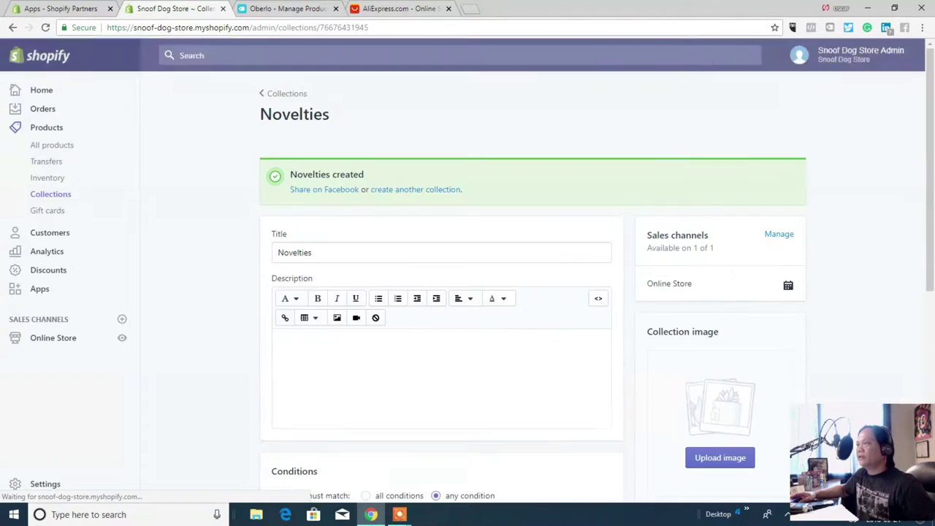
- Start another new collection and title it "Collectibles", leaving the description empty
scroll(441, 292, down, 5)
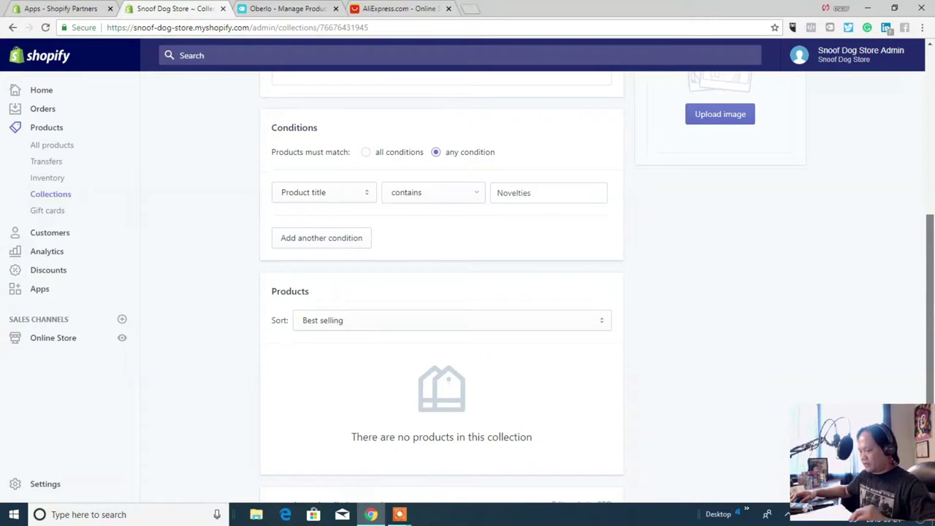
scroll(441, 293, up, 5)
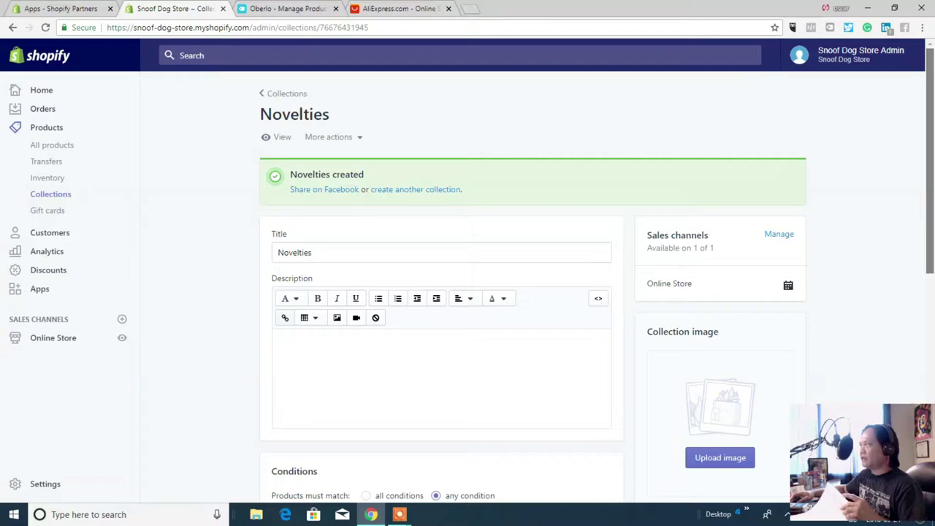
scroll(532, 292, down, 3)
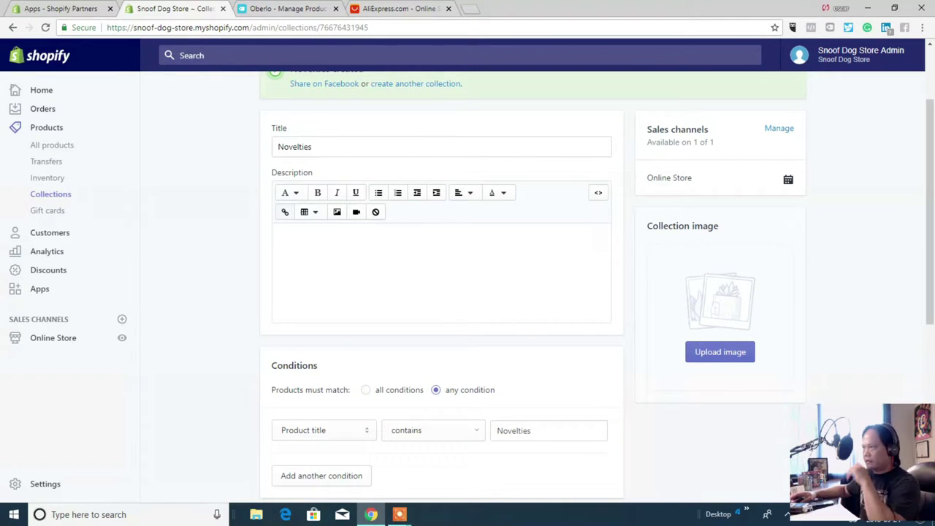
click(413, 83)
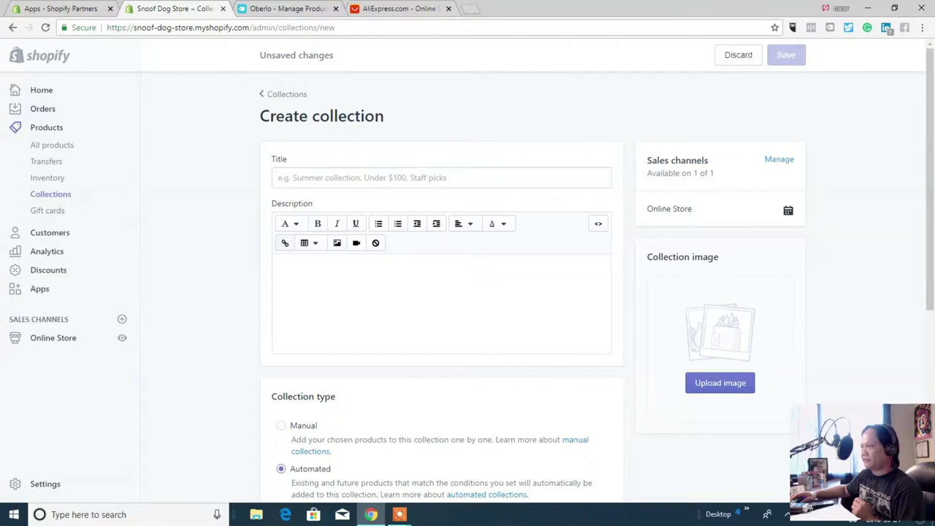
click(349, 176)
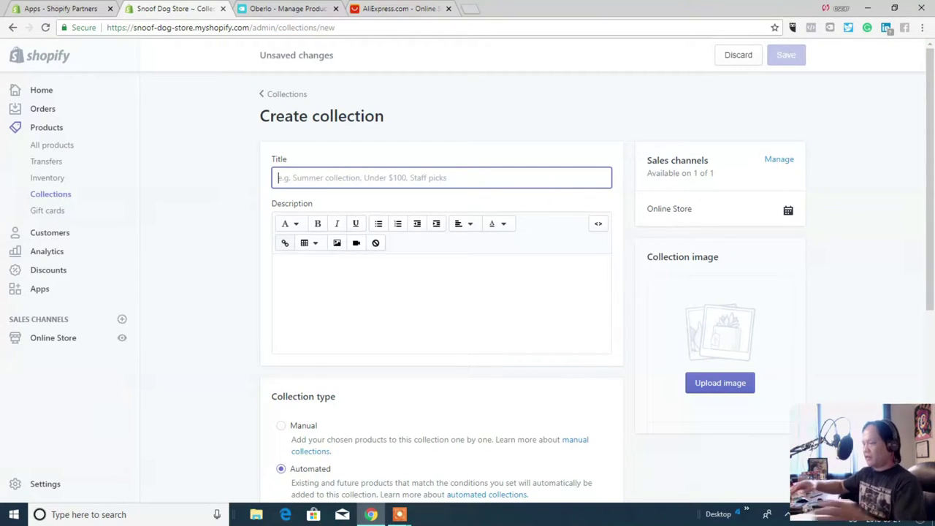
text(C)
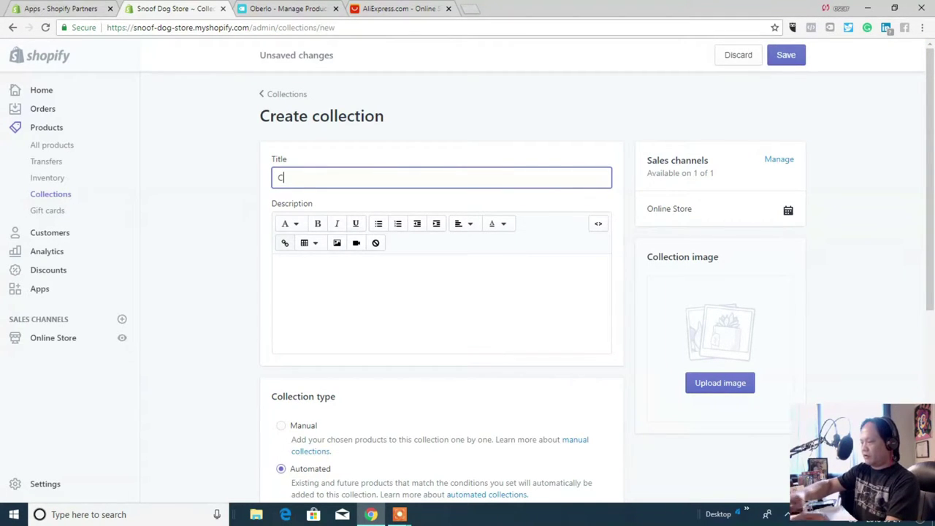
text(ollectib)
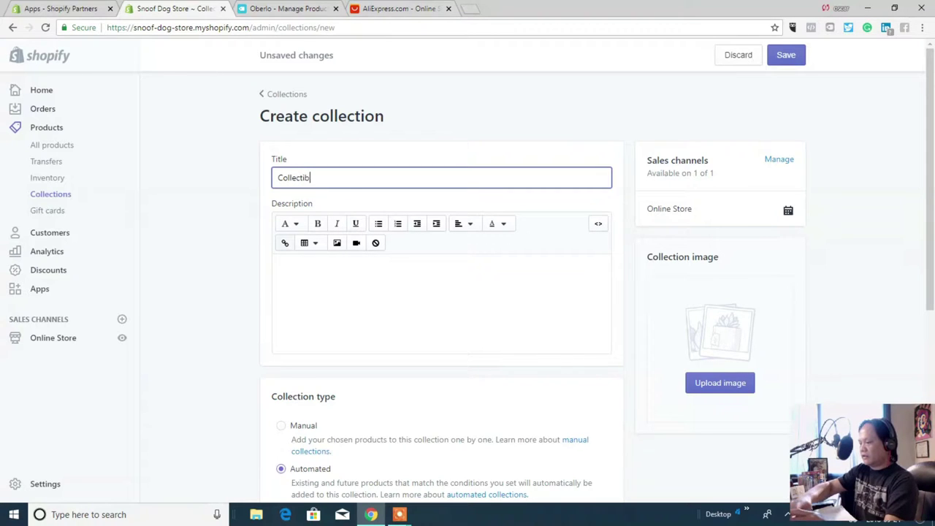
text(les)
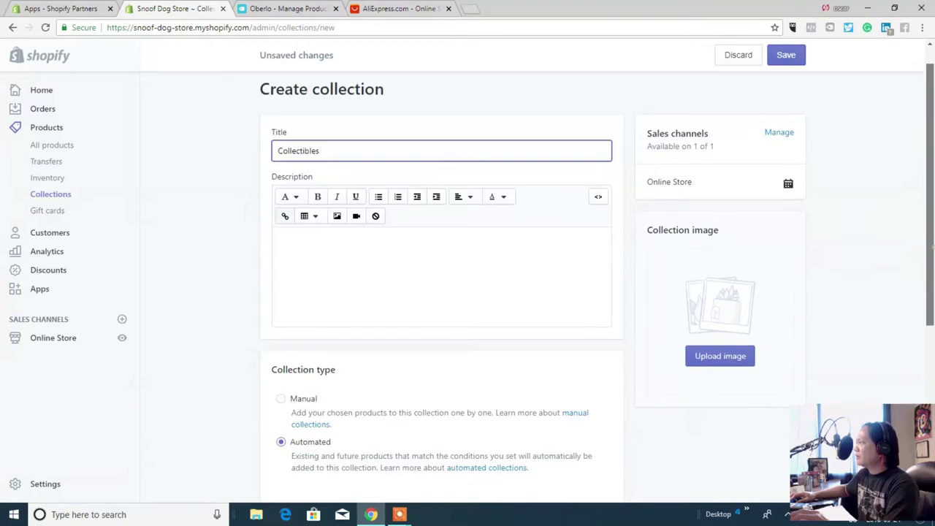
- Set the automated Collectibles collection to match any condition, with its rule based on "Product title" and "contains"
scroll(467, 292, down, 2)
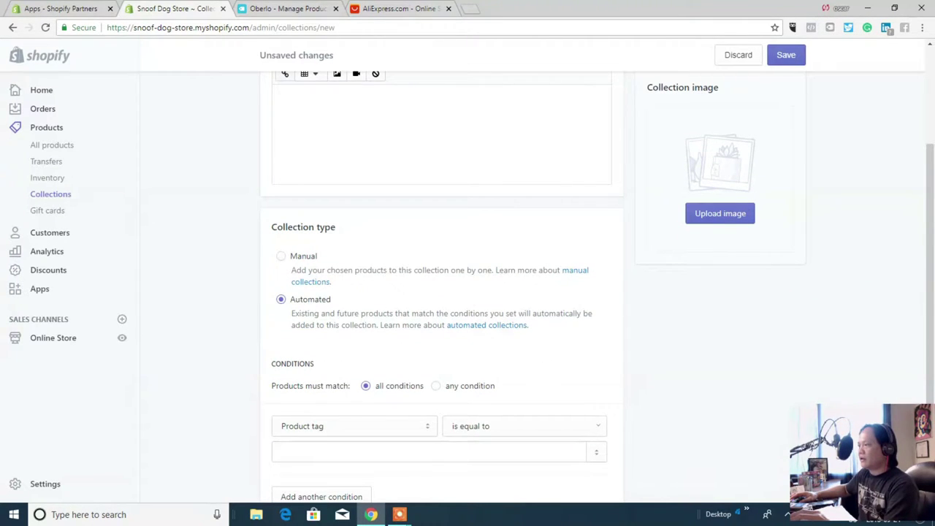
click(436, 386)
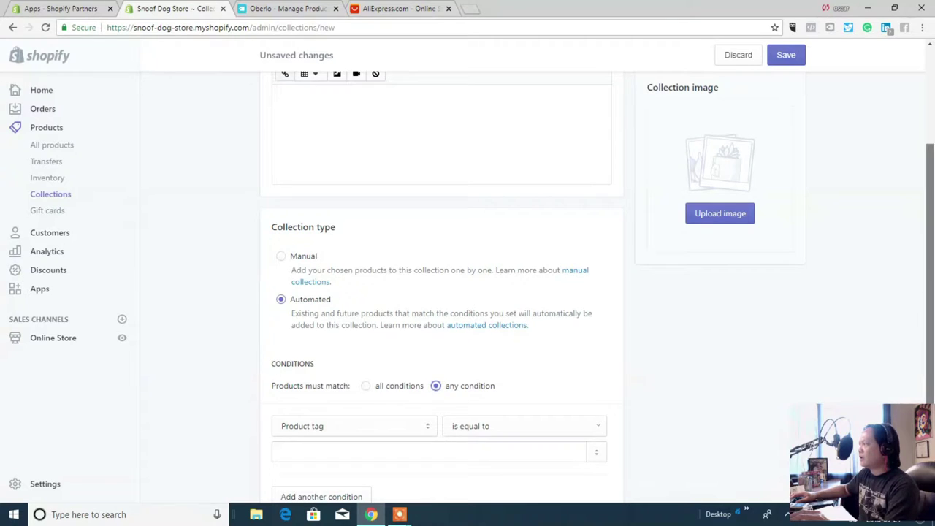
scroll(436, 385, down, 2)
click(354, 318)
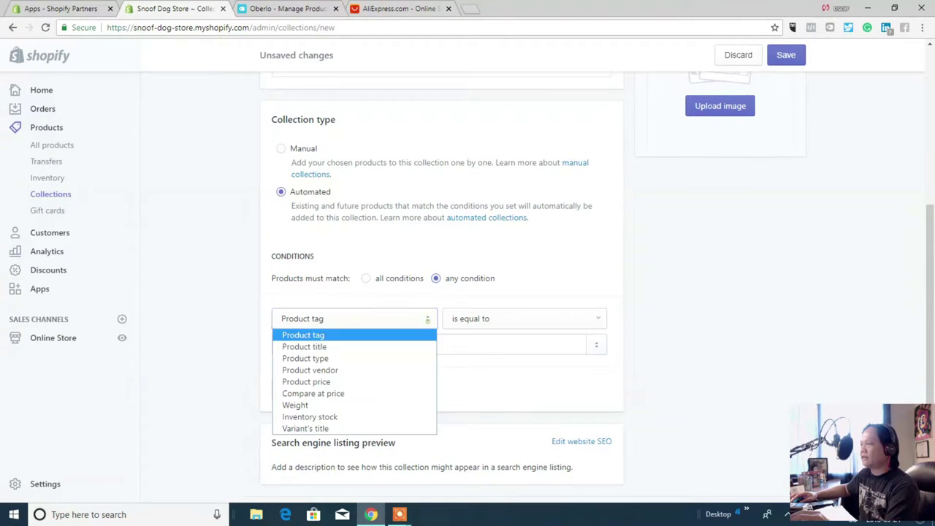
click(350, 347)
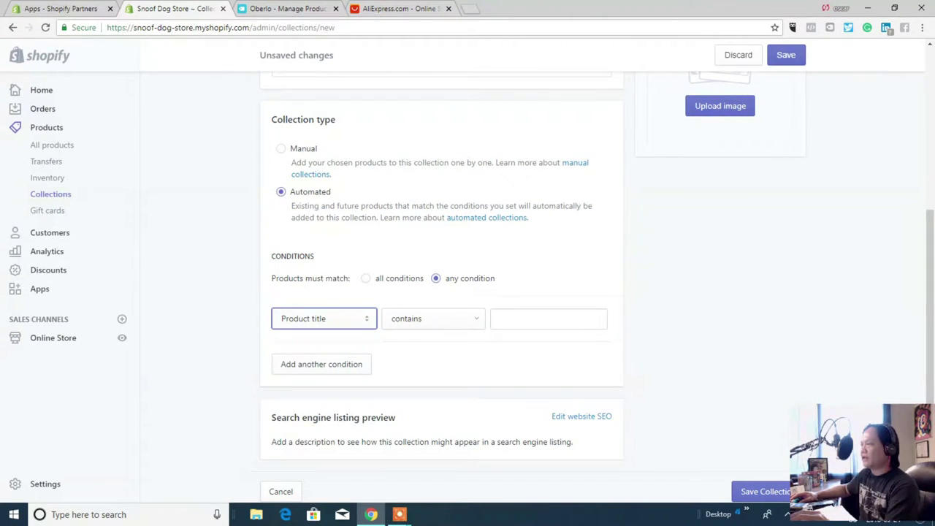
- Enter "Collectibles" as the text the product title must contain and save the collection
click(520, 319)
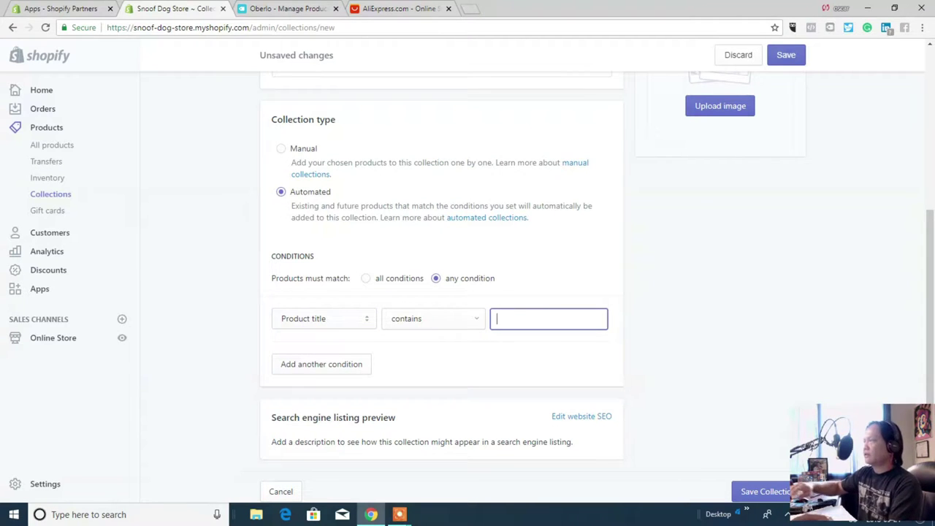
scroll(467, 292, up, 3)
scroll(468, 293, down, 3)
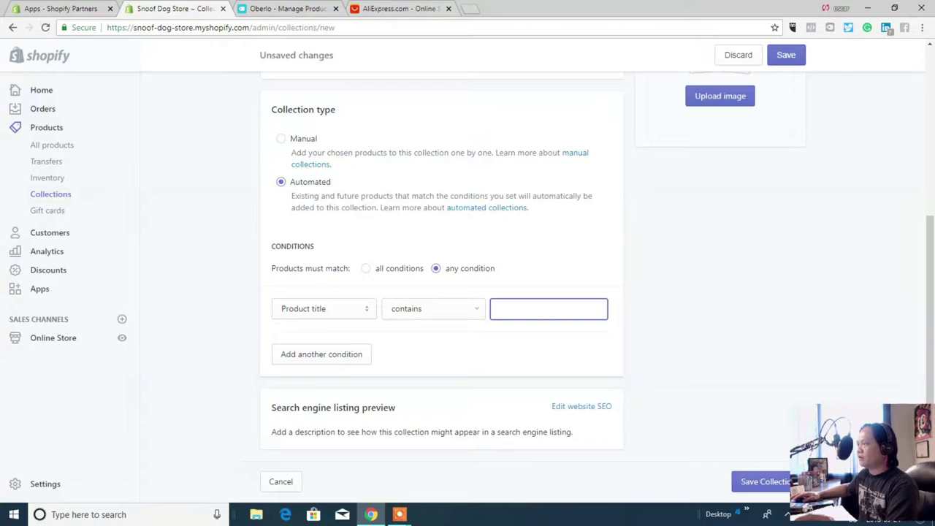
text(Collectibles)
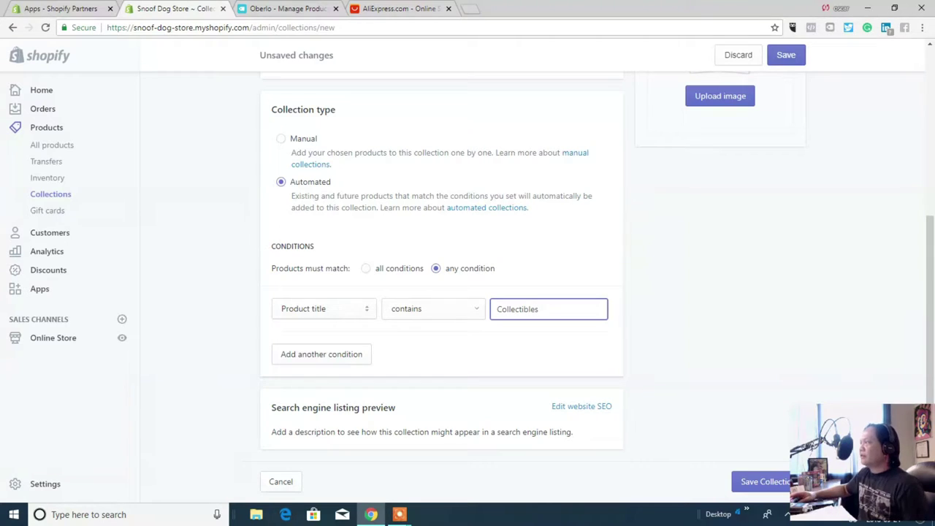
click(786, 55)
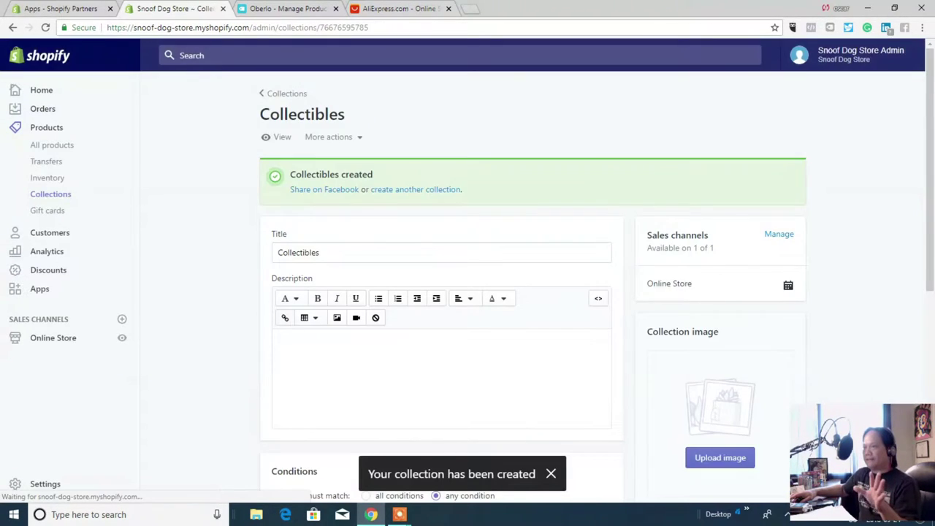
- Open the online store's Main menu for editing from its navigation settings
scroll(468, 292, down, 1)
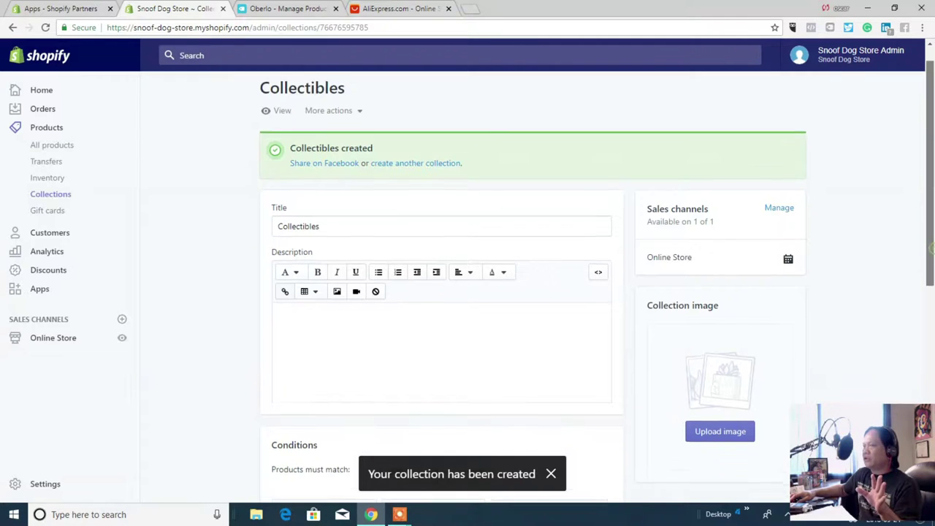
click(16, 338)
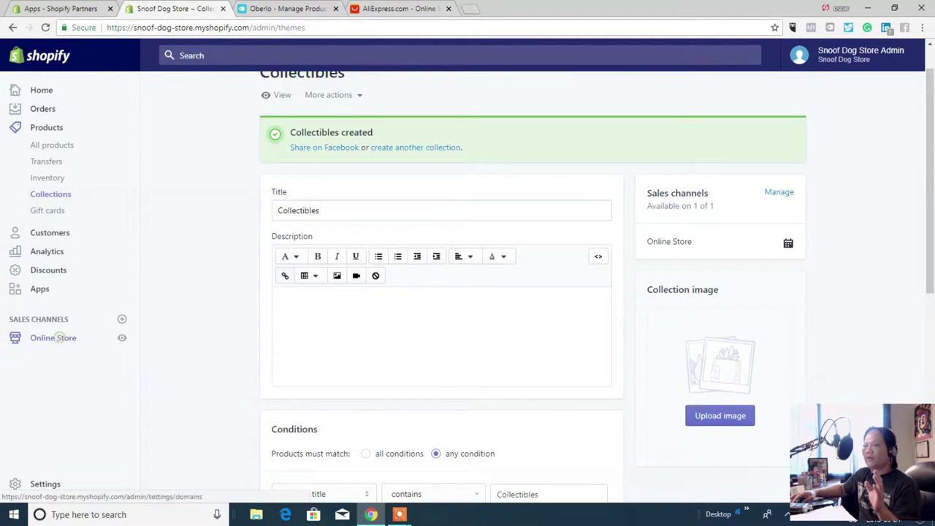
click(49, 318)
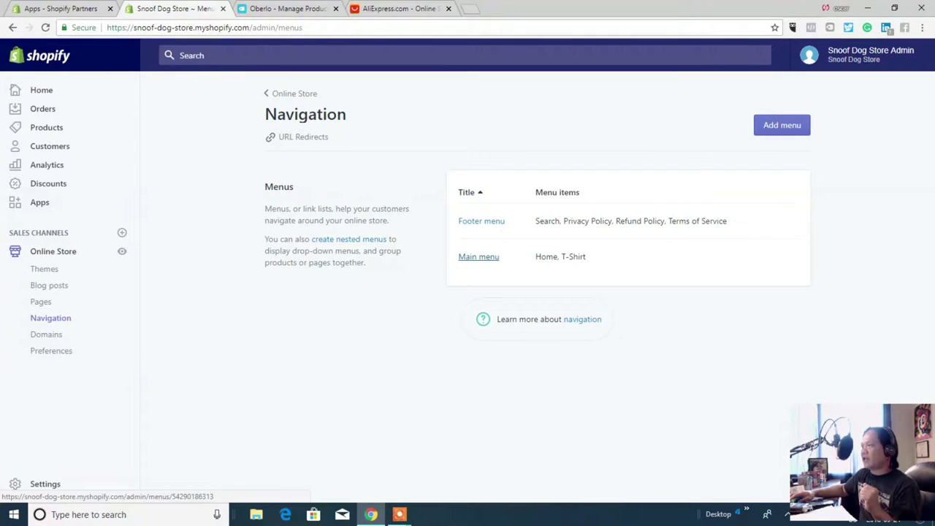
click(486, 257)
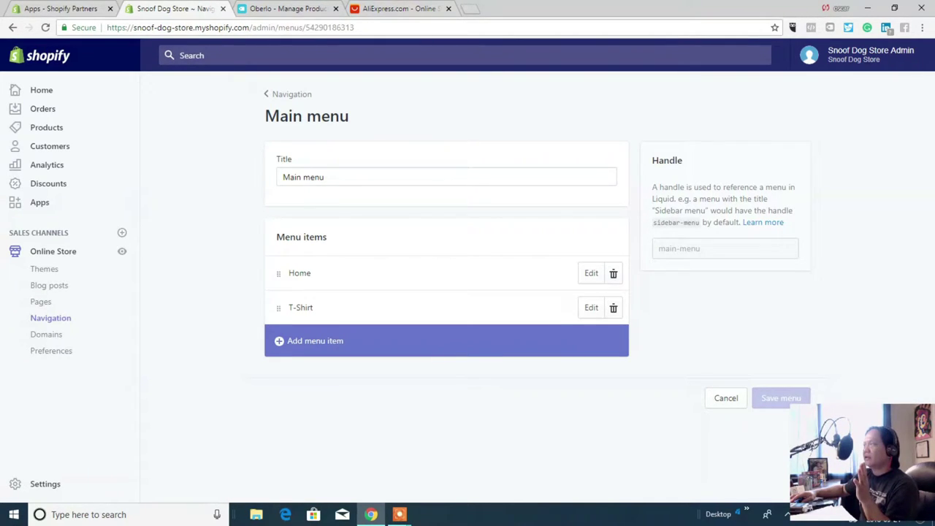
- Add a menu item named "Jewelry" to the Main menu and link it to All Collections
click(314, 340)
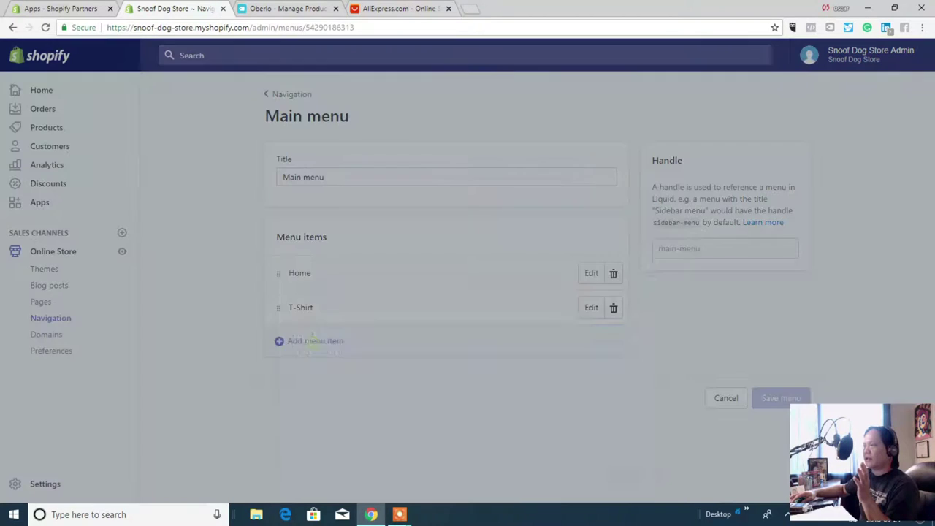
click(467, 271)
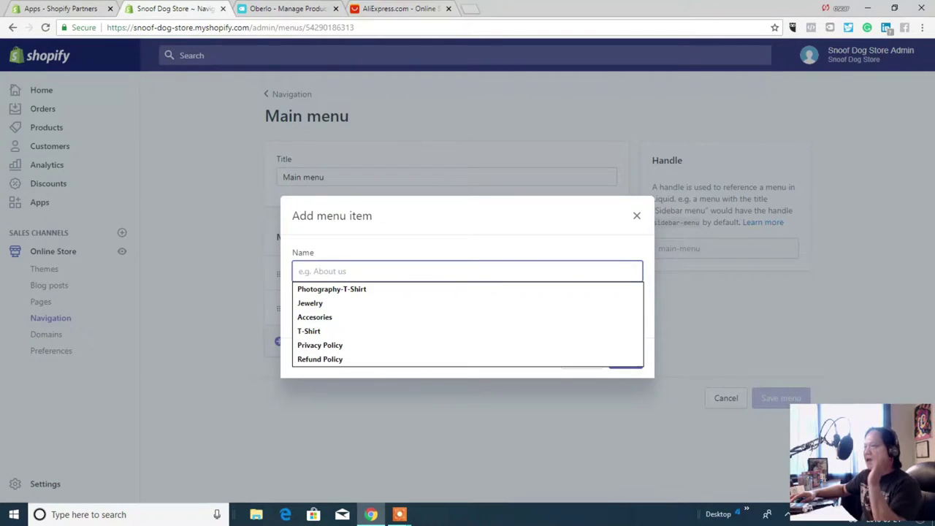
key(Down)
key(Down)
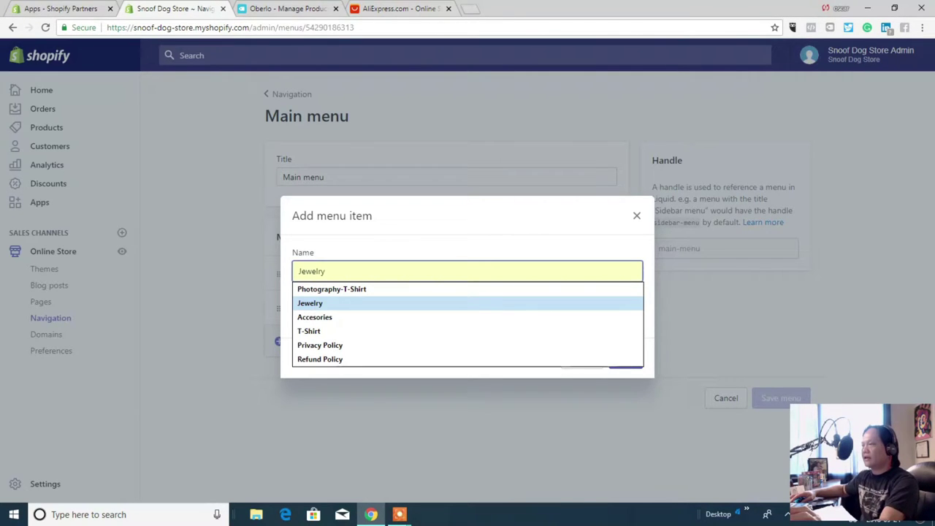
click(336, 302)
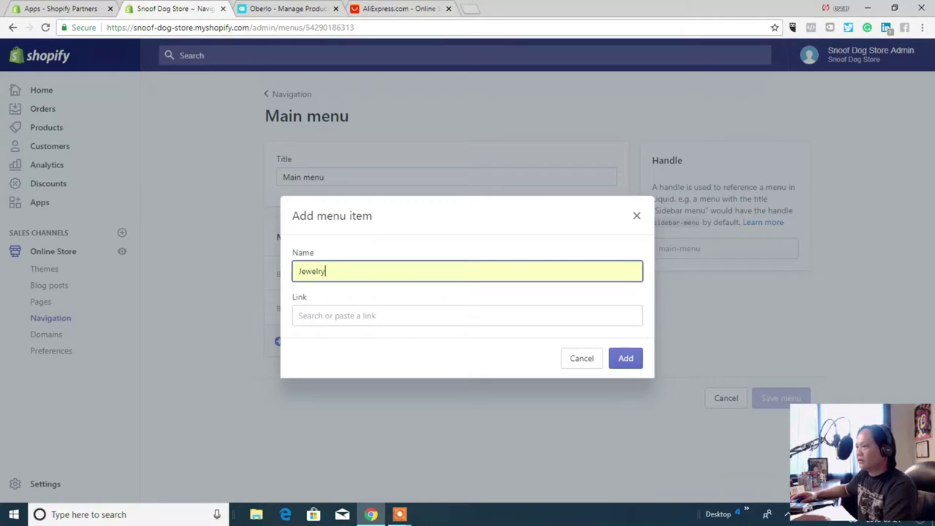
click(386, 315)
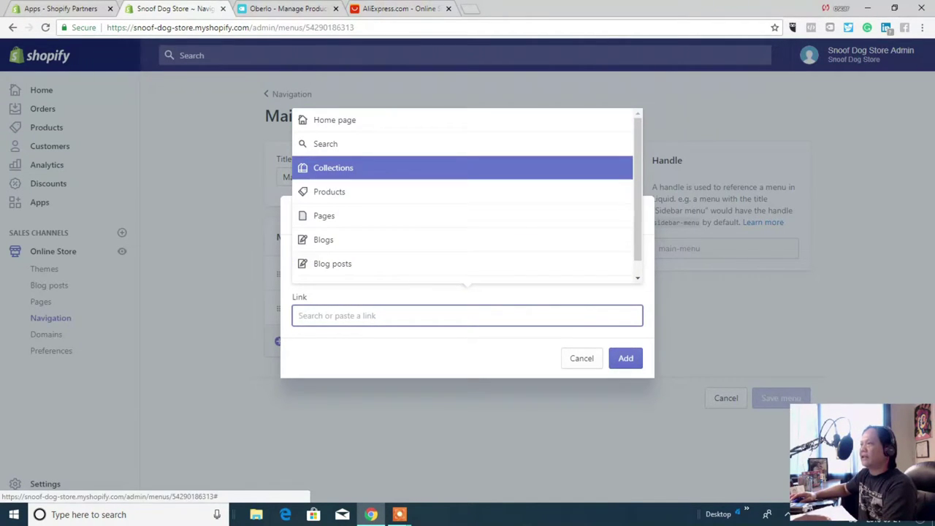
click(333, 167)
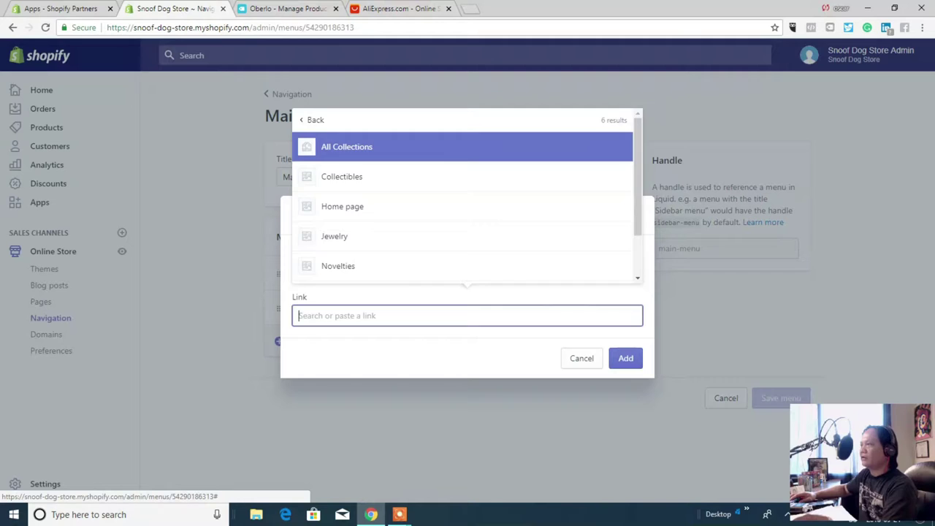
key(Return)
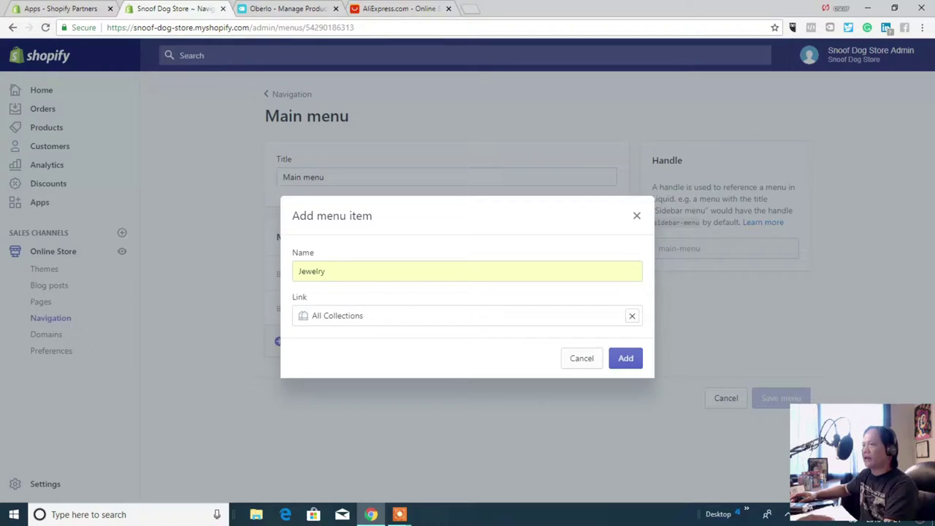
key(Return)
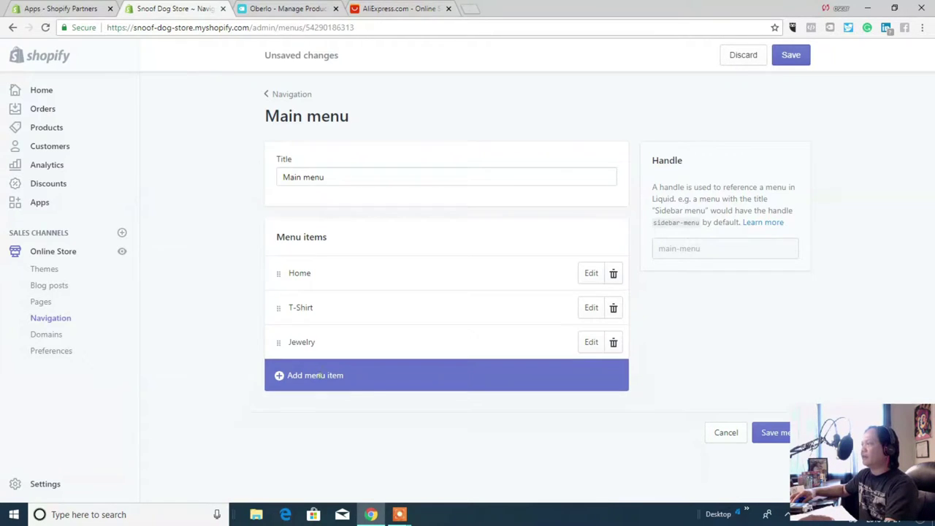
- Add a menu item named "Collectibles" to the Main menu and link it to All Collections
click(315, 375)
click(366, 271)
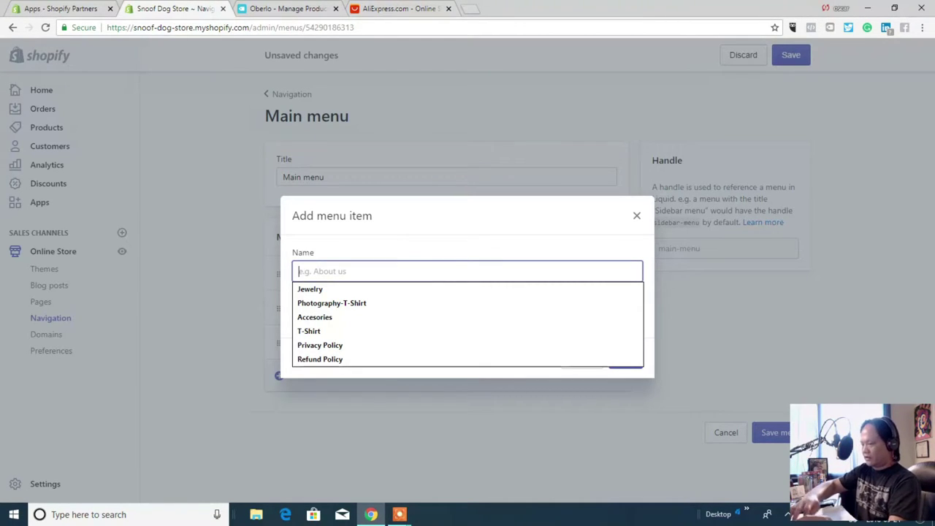
text(Colle)
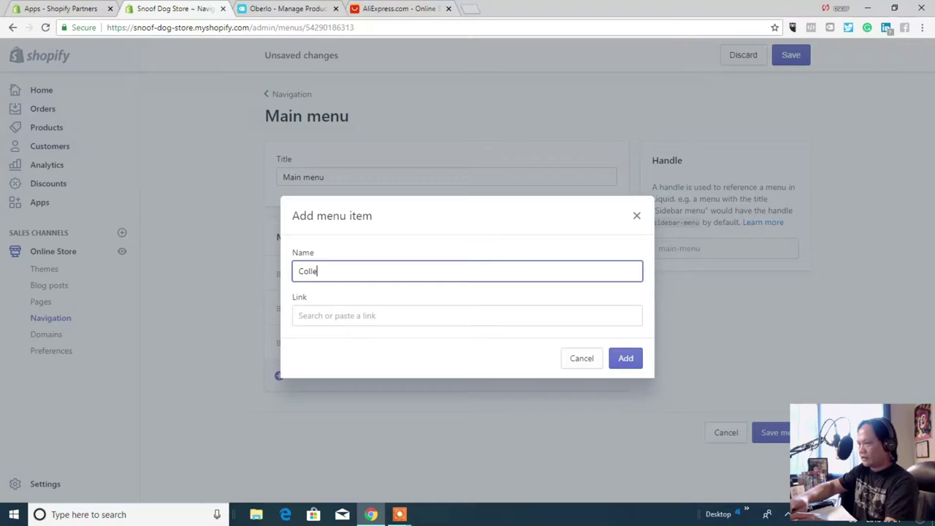
text(ctib)
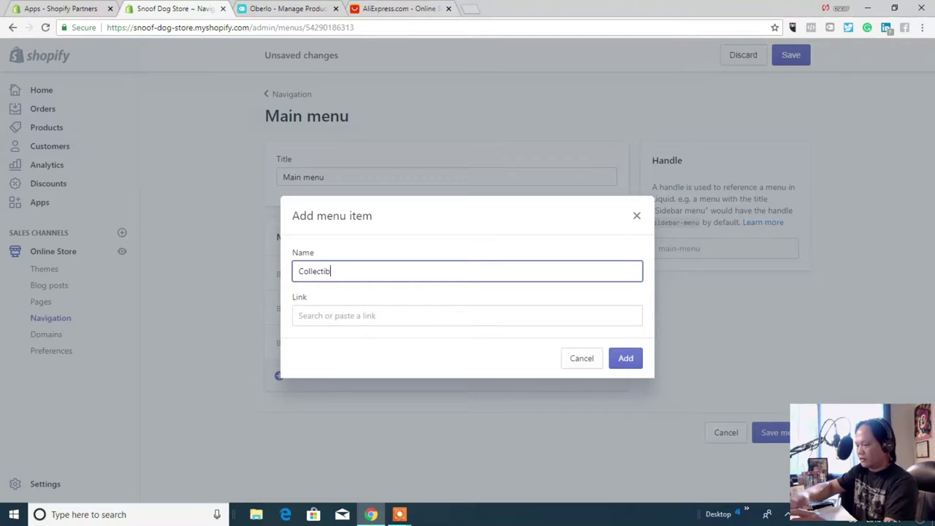
text(les)
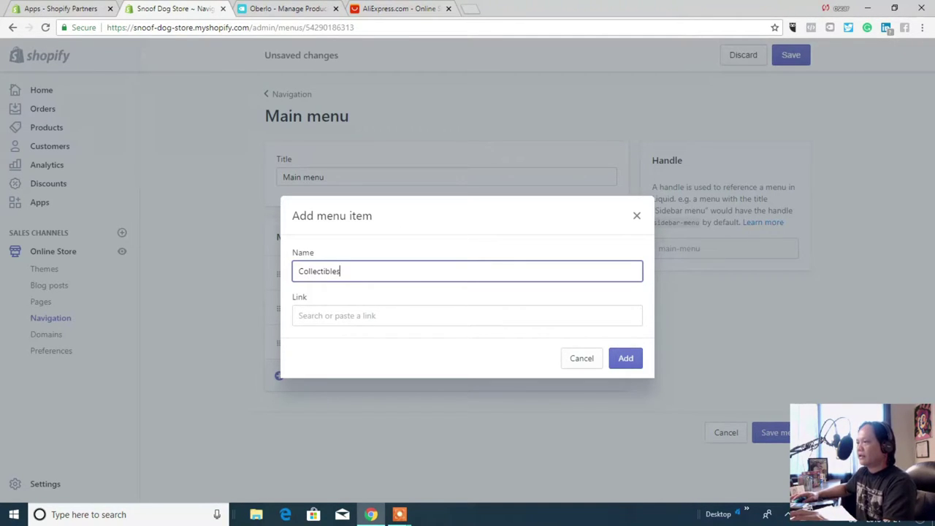
click(340, 315)
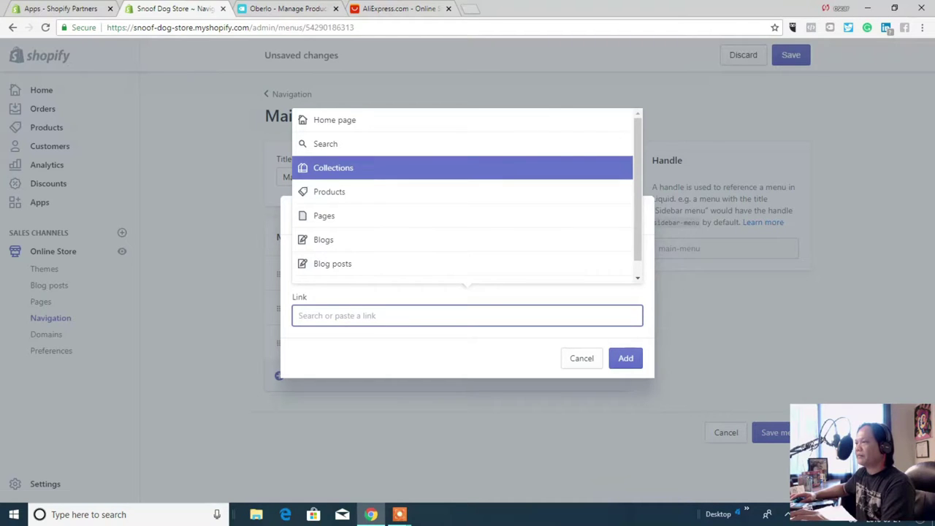
click(334, 167)
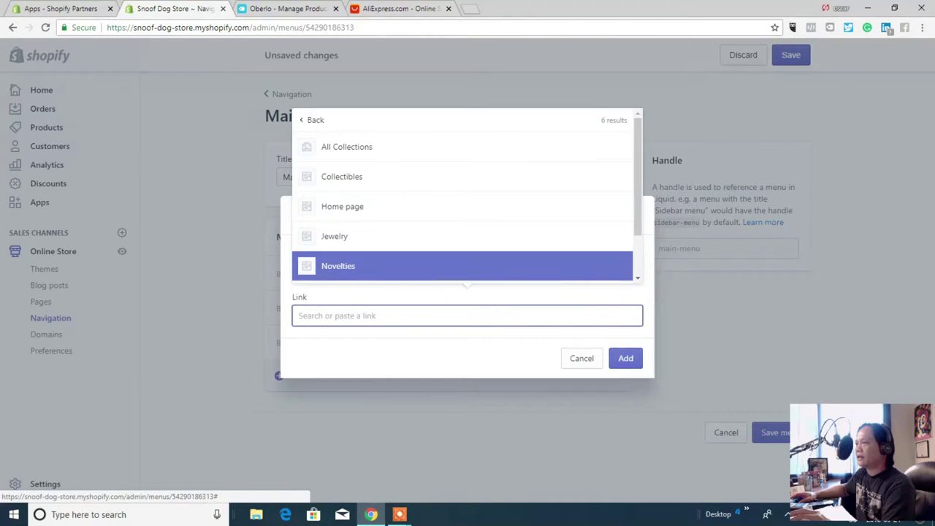
key(Up)
key(Up)
key(Up)
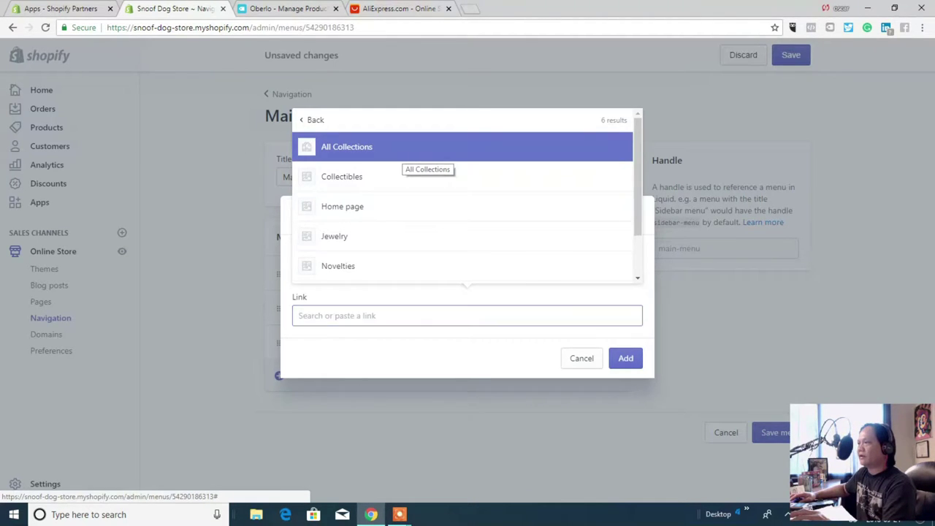
click(405, 150)
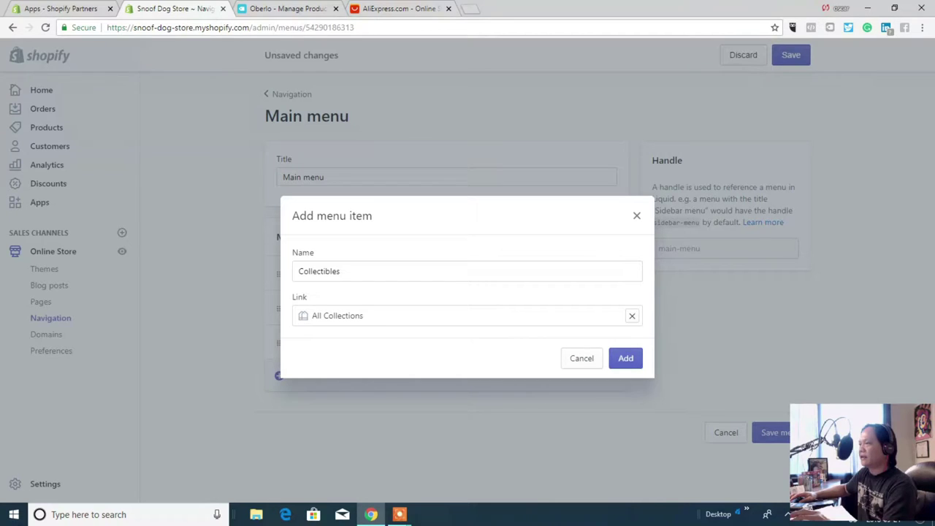
click(626, 358)
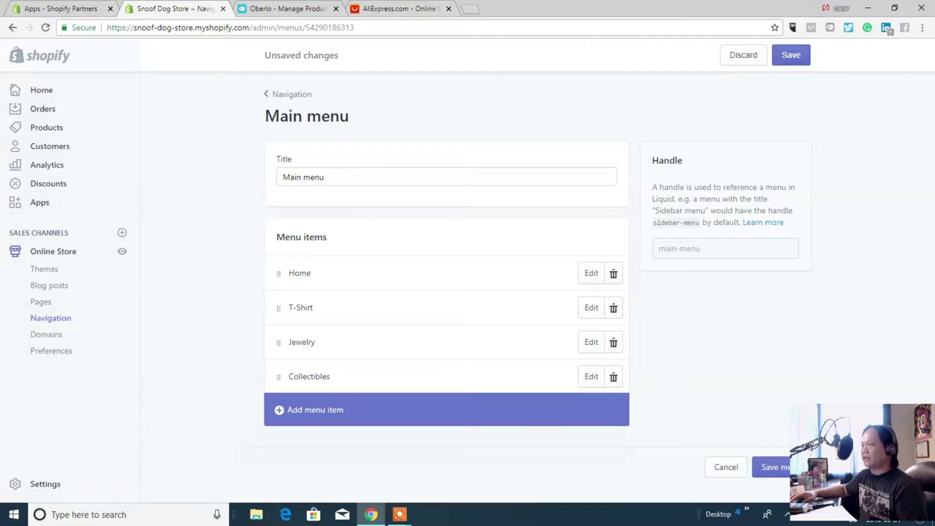
- Add a "Novelties" menu item linked to All Collections and save the Main menu
click(343, 404)
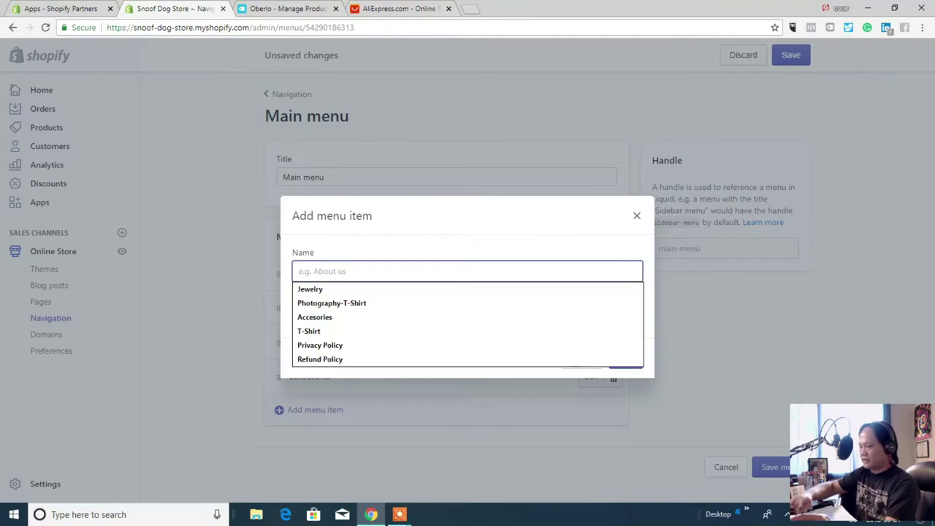
text(Novelties)
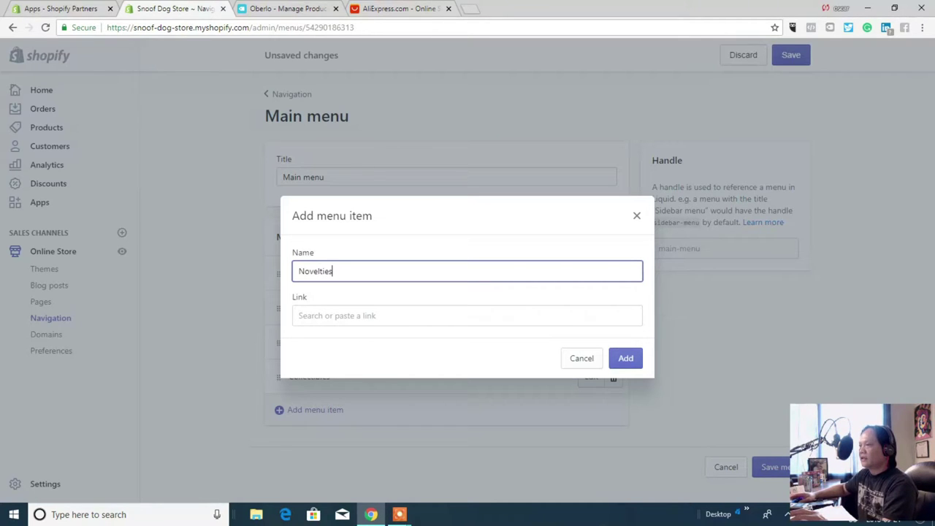
click(438, 316)
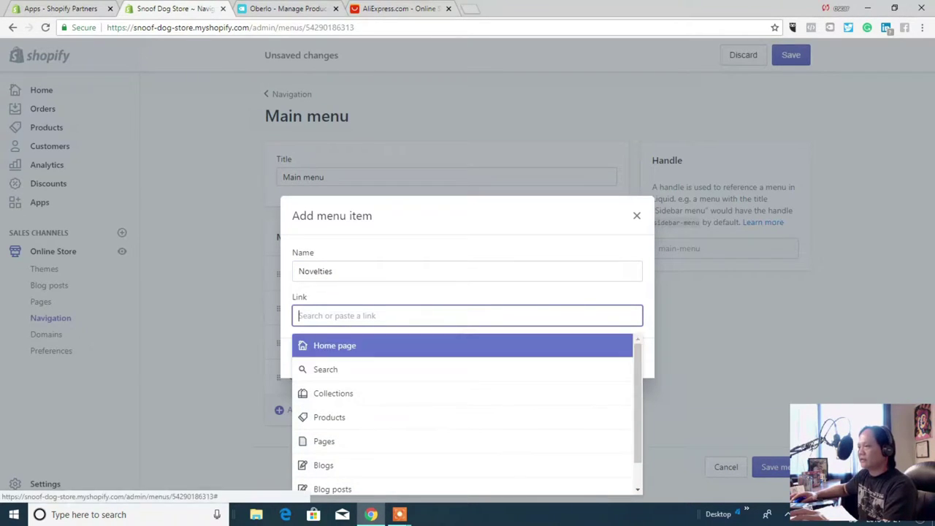
click(388, 395)
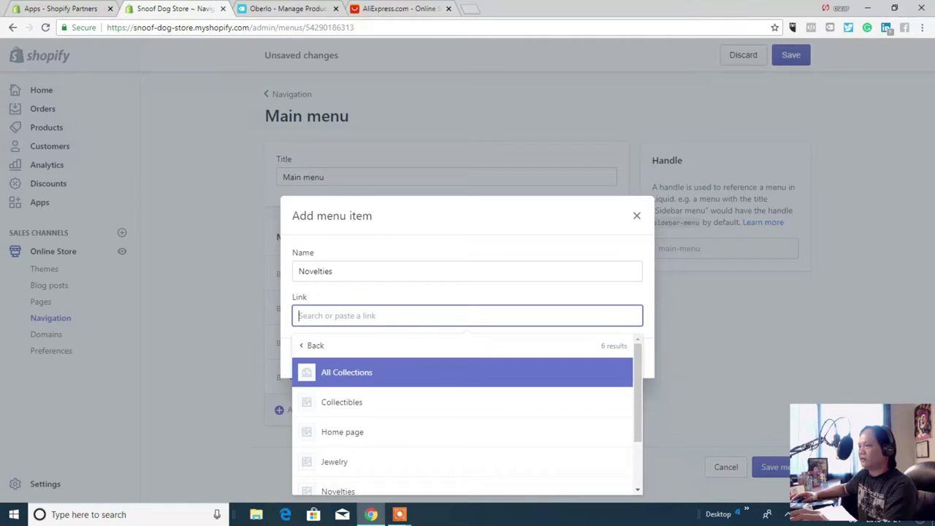
click(393, 370)
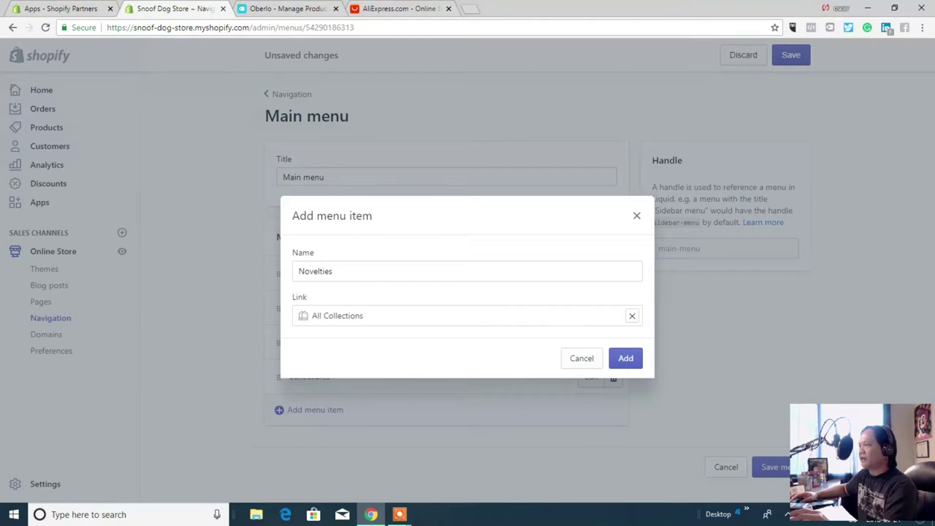
click(625, 358)
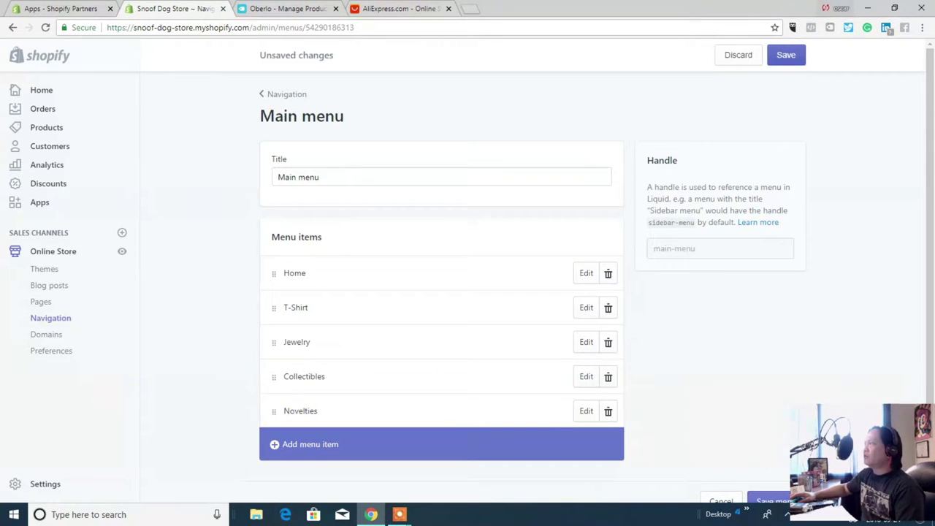
click(786, 54)
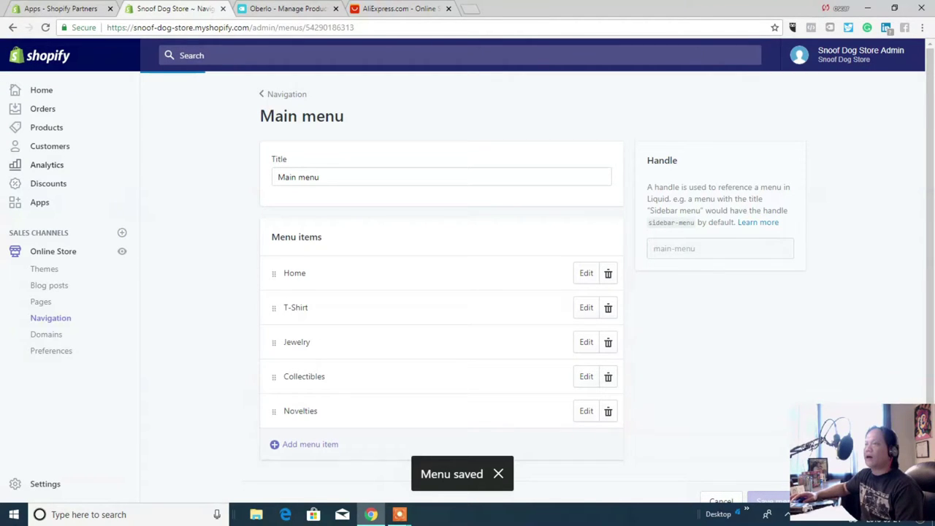
- Review the store's product collections, including the Jewelry collection's details, and return to the collections list
click(46, 127)
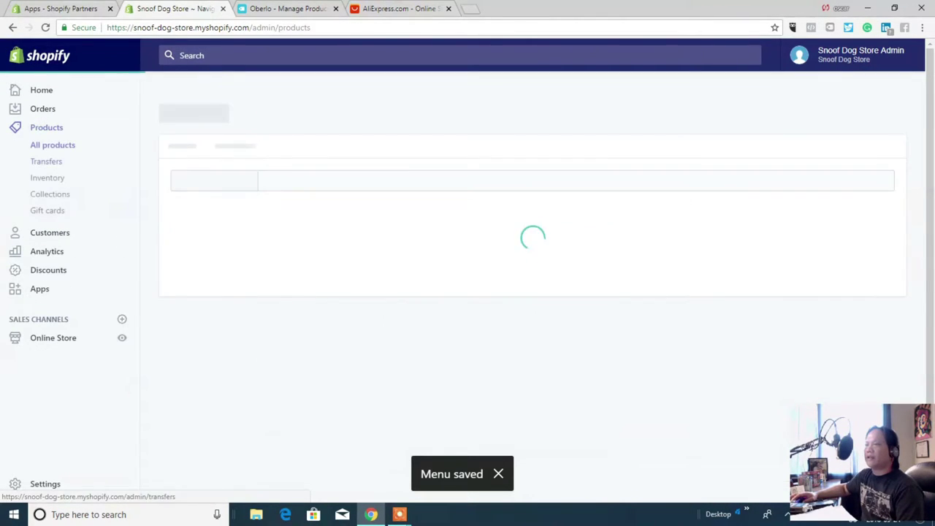
click(50, 193)
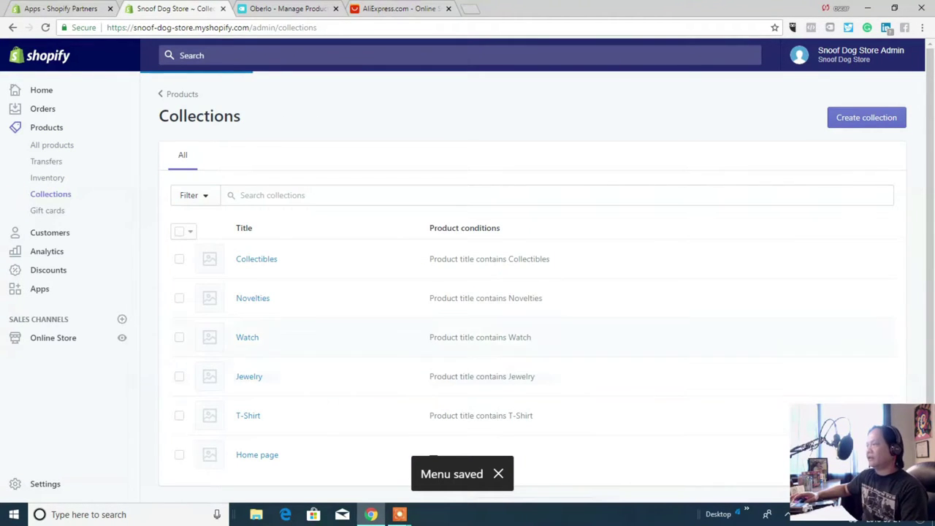
scroll(468, 292, down, 3)
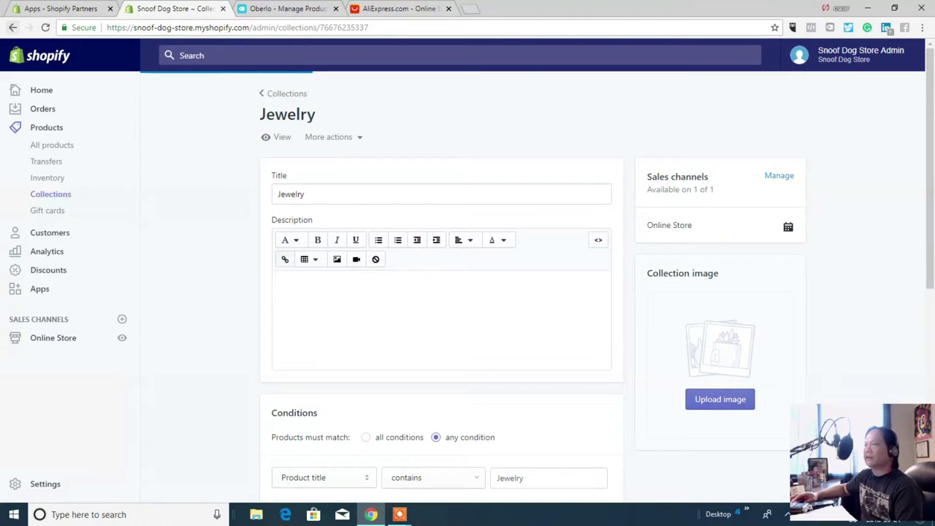
click(44, 56)
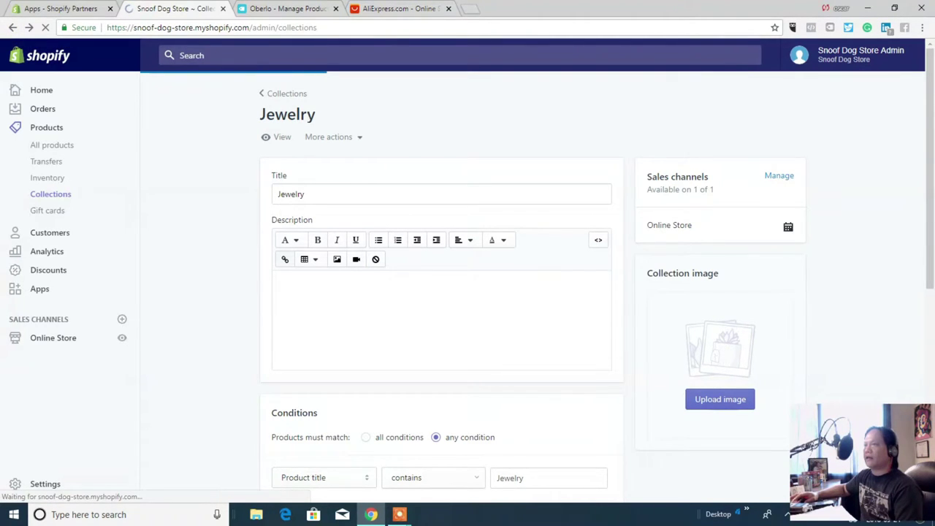
click(51, 194)
click(51, 177)
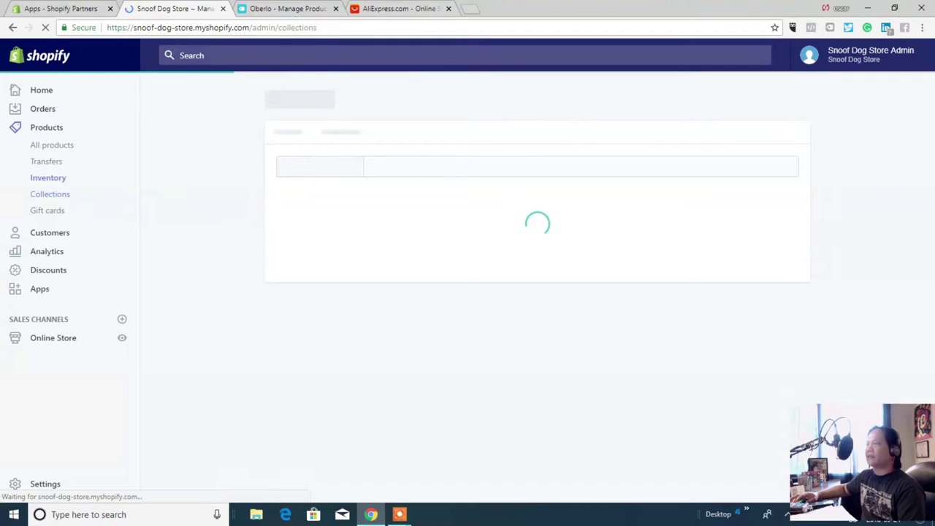
click(51, 193)
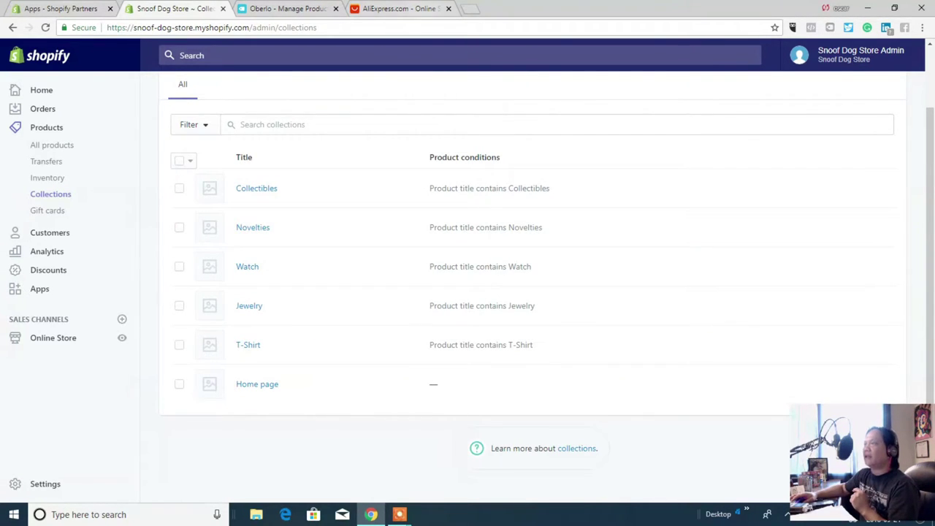
- Switch to AliExpress and search for "jewelry sets" within the Jewelry category
click(398, 8)
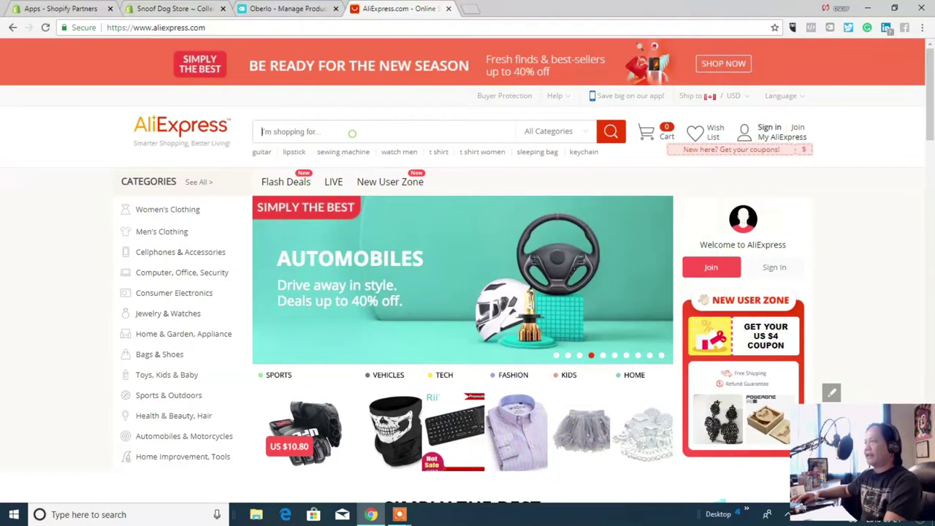
text(Jewelr)
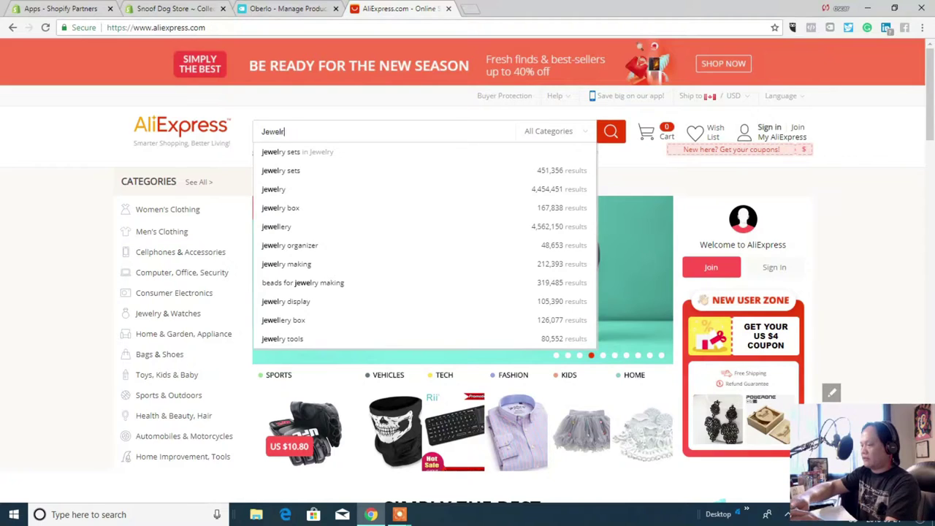
text(y)
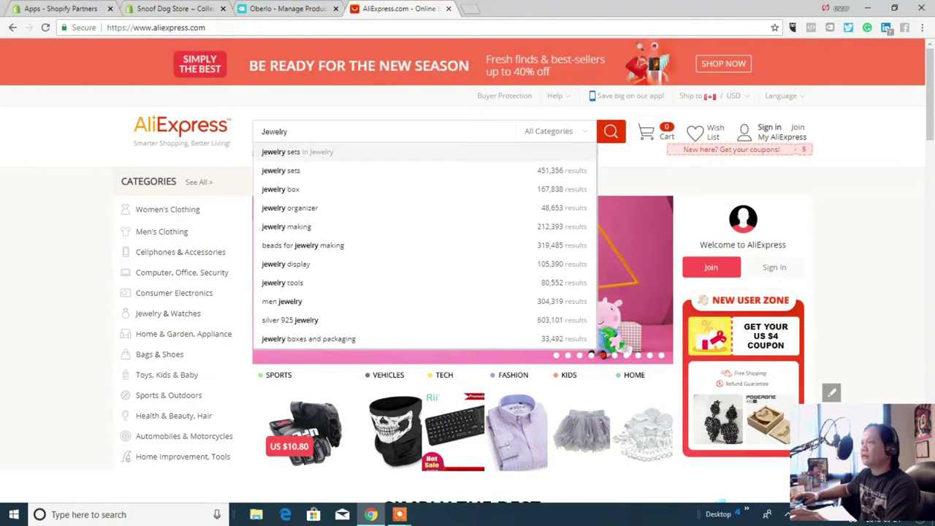
key(Down)
key(Return)
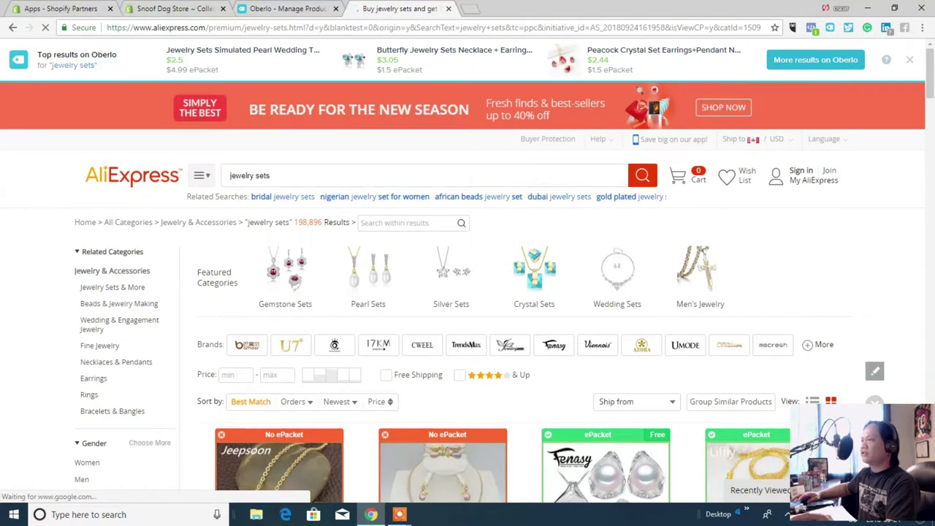
- Replace the AliExpress search term with "Photography bracelet" and run the search
click(344, 169)
key(BackSpace)
key(BackSpace)
key(BackSpace)
key(BackSpace)
key(BackSpace)
key(BackSpace)
key(BackSpace)
key(BackSpace)
key(BackSpace)
key(BackSpace)
key(BackSpace)
key(BackSpace)
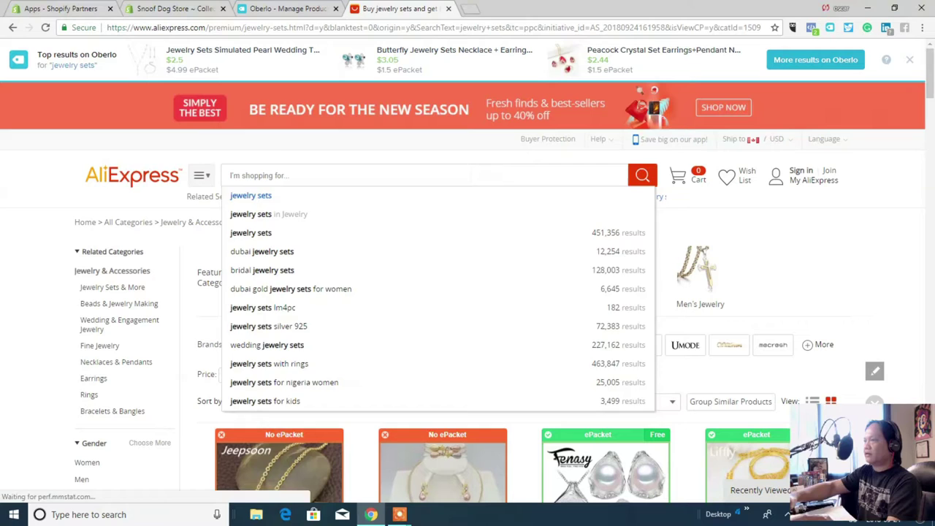
text(Po)
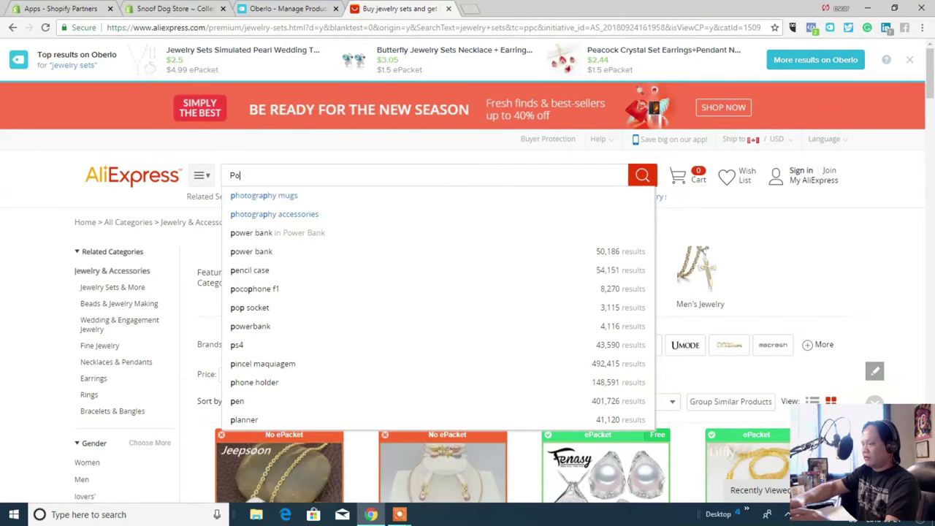
text(tography)
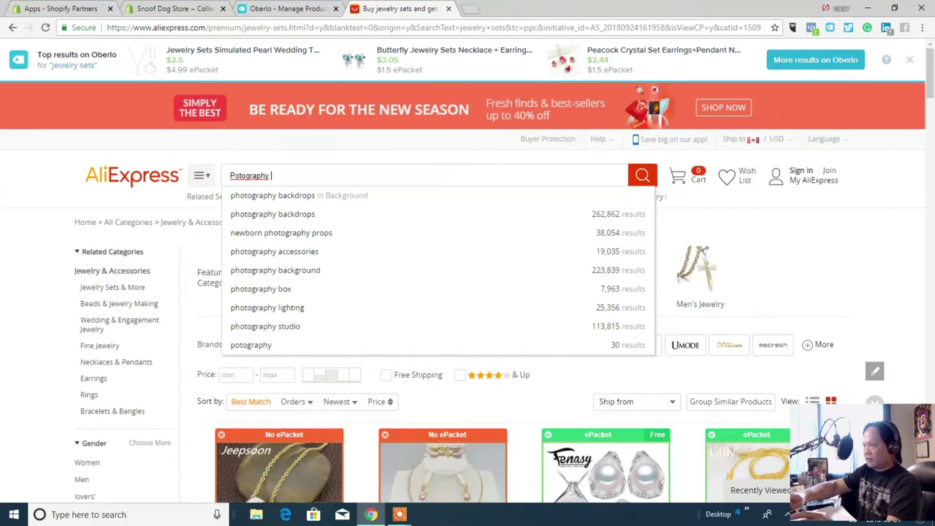
key(BackSpace)
key(BackSpace)
key(BackSpace)
key(BackSpace)
key(BackSpace)
key(BackSpace)
key(BackSpace)
key(BackSpace)
key(BackSpace)
text(hotography bracelet)
key(Return)
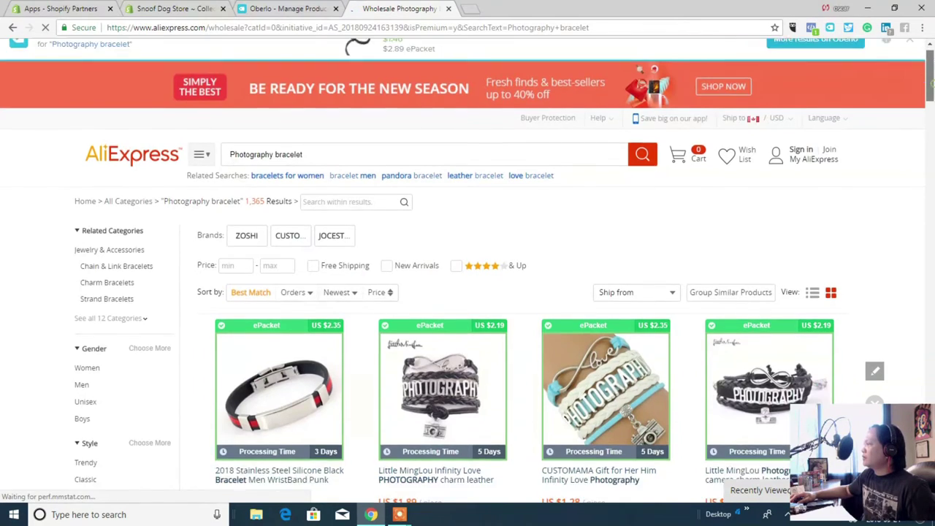
- Push the Little Minglou Infinity love photography Camera charm wrap bracelet from the search results to Oberlo
scroll(467, 277, down, 6)
mouse_move(279, 256)
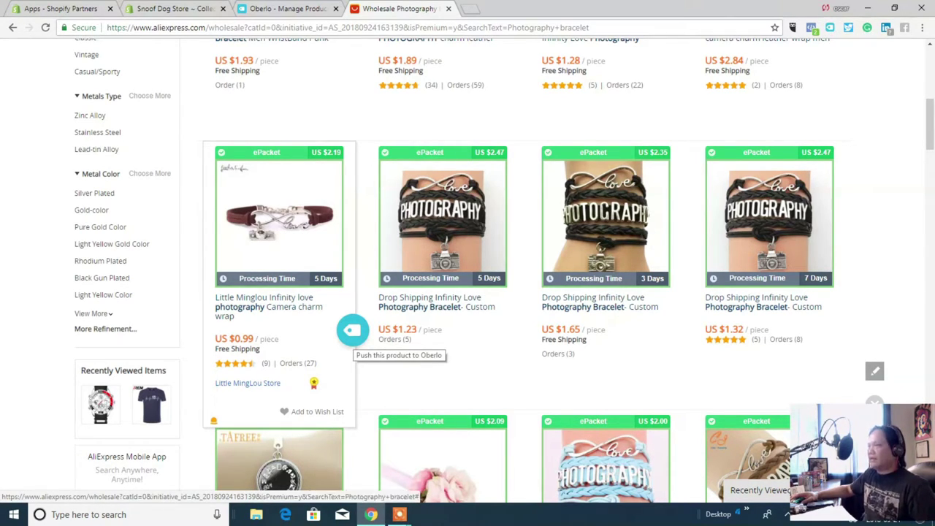
click(353, 330)
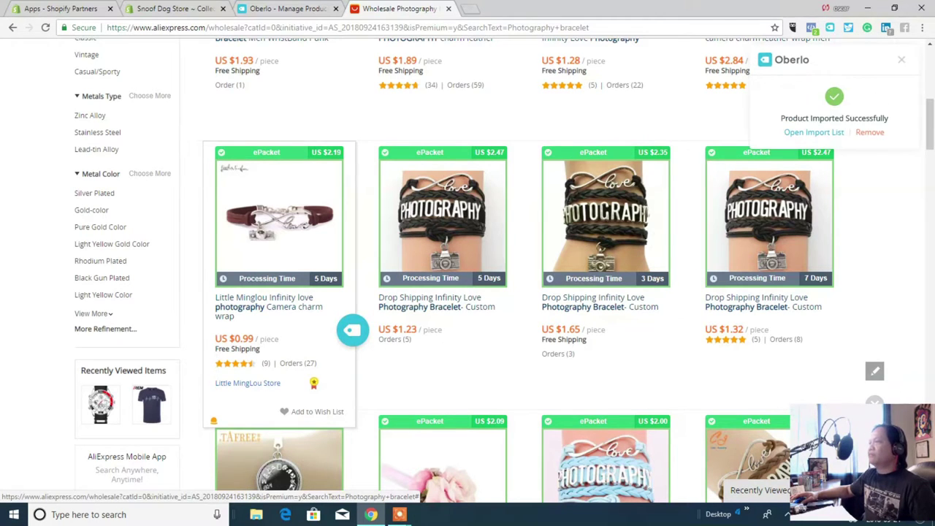
- Switch to Oberlo, reload the Import List and select the Little Minglou photography bracelet
click(285, 8)
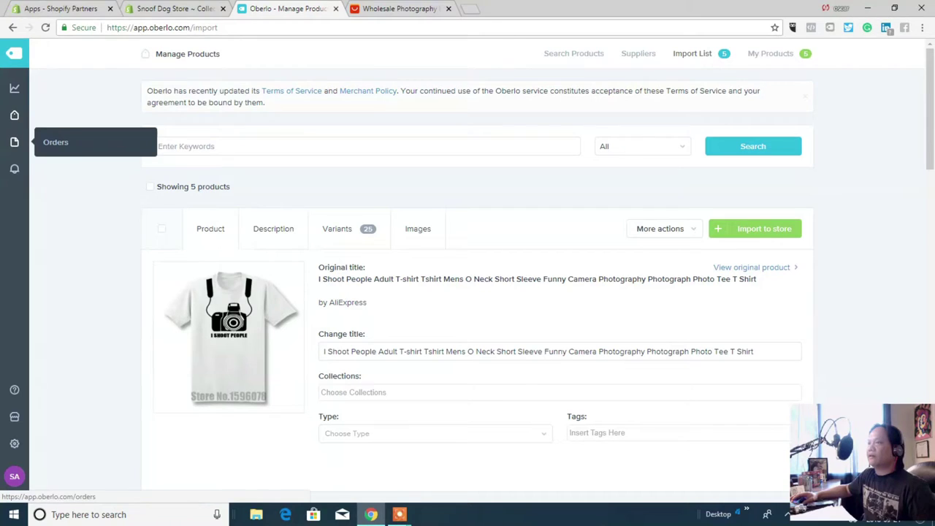
mouse_move(14, 115)
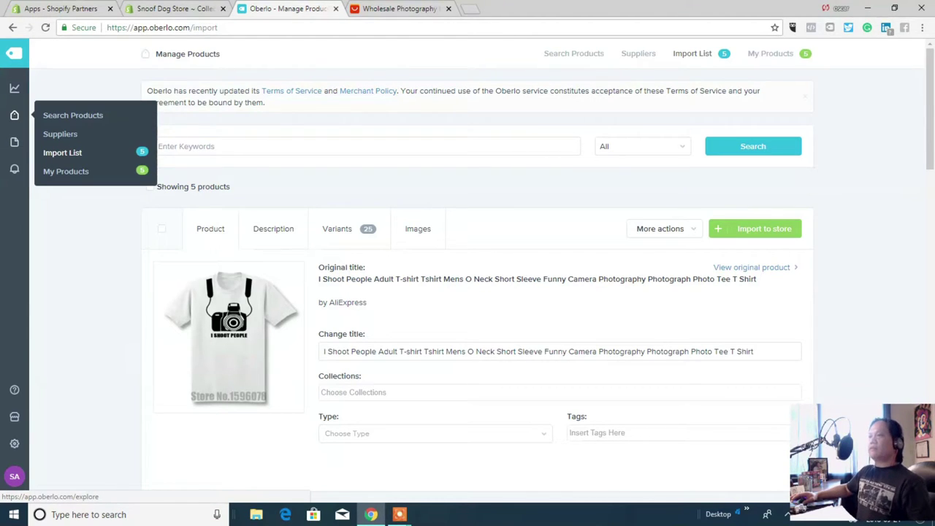
click(71, 151)
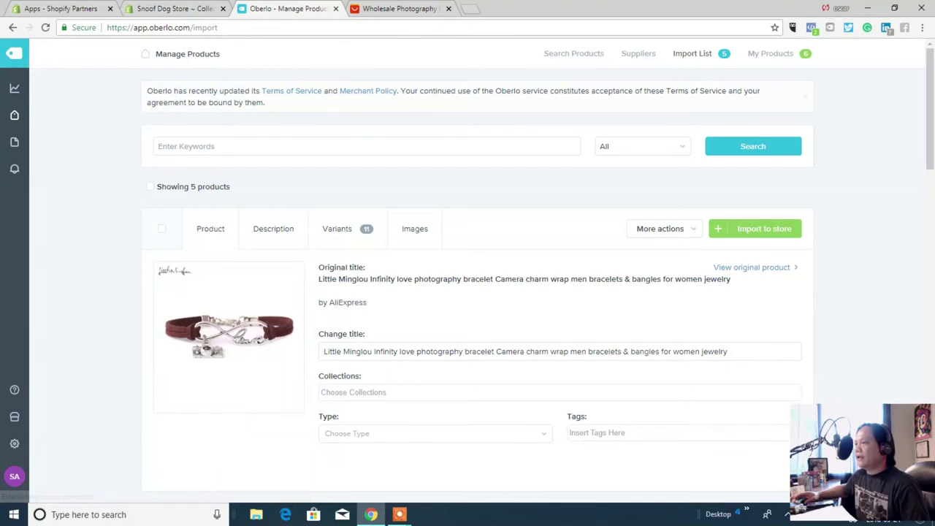
click(162, 228)
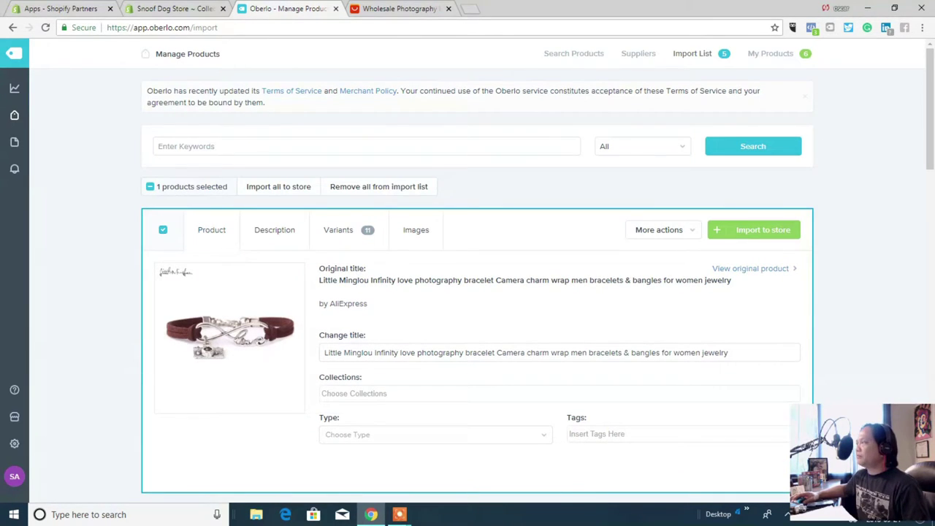
scroll(468, 277, down, 3)
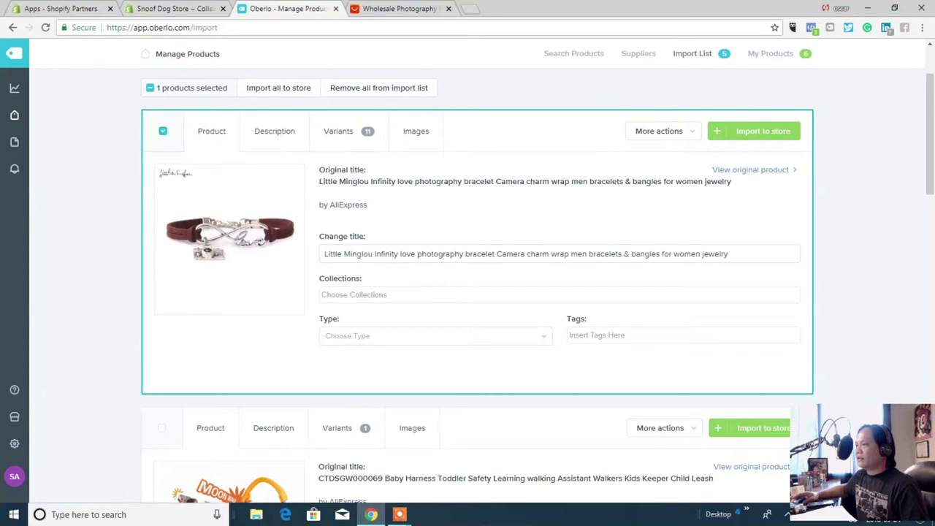
- Set the bracelet's product type to Jewelry and add the Jewelry tag
click(390, 295)
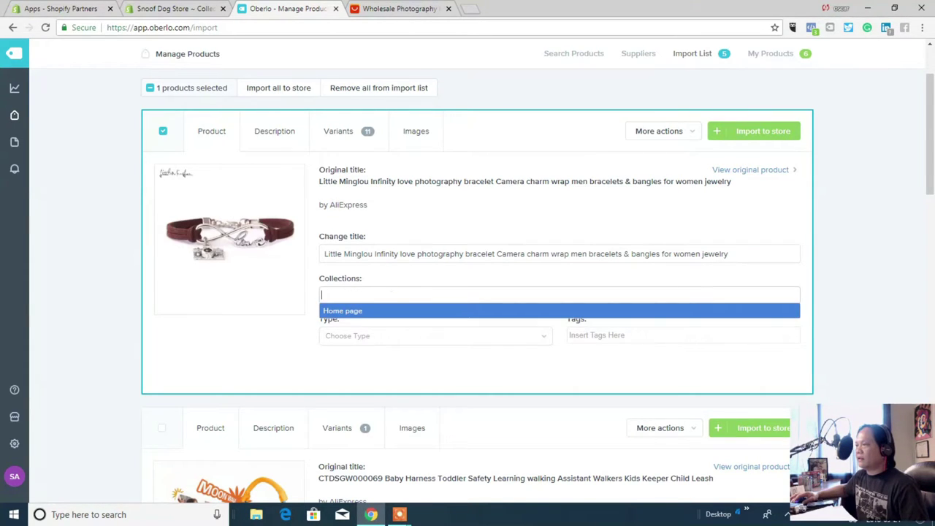
click(364, 336)
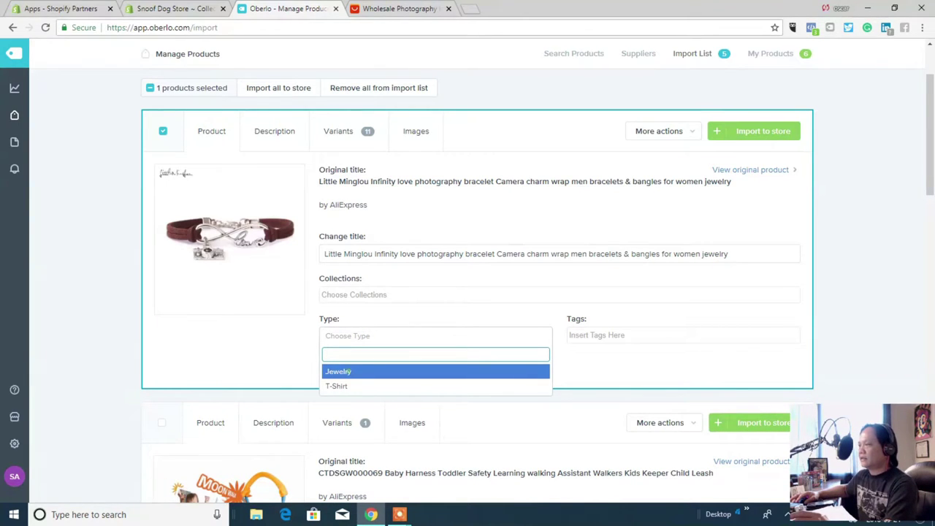
click(348, 372)
click(620, 334)
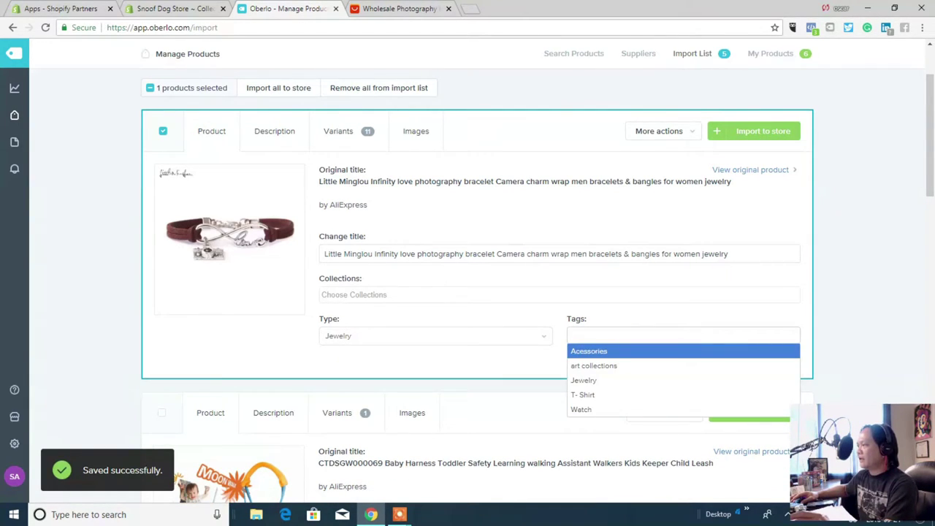
click(591, 379)
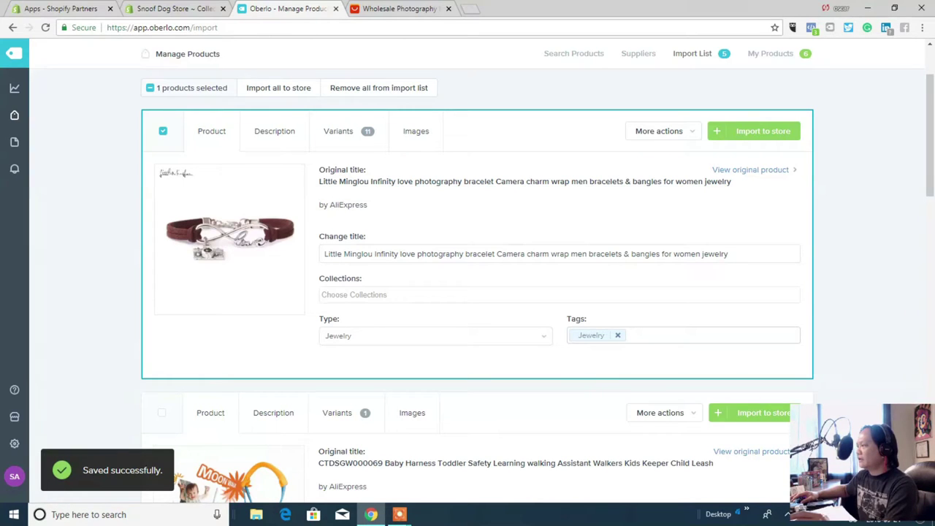
- Add the "art collections" tag to the bracelet, leave its collection unassigned and import it to the store
click(647, 336)
key(Down)
key(Down)
key(Down)
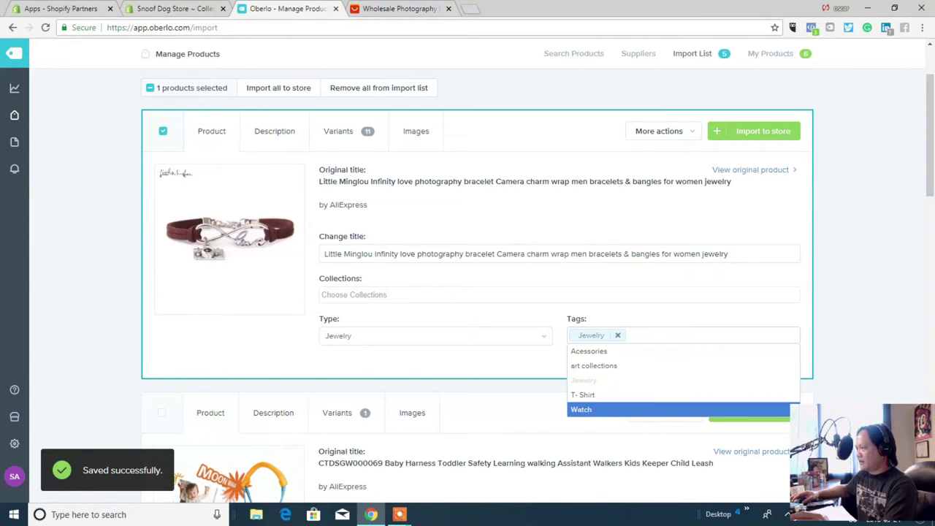
key(Down)
key(Down)
key(Return)
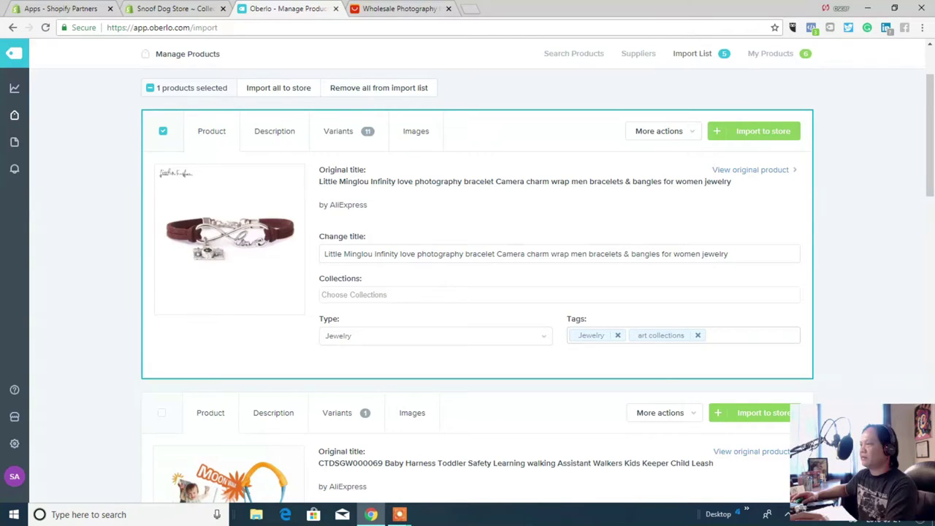
click(397, 294)
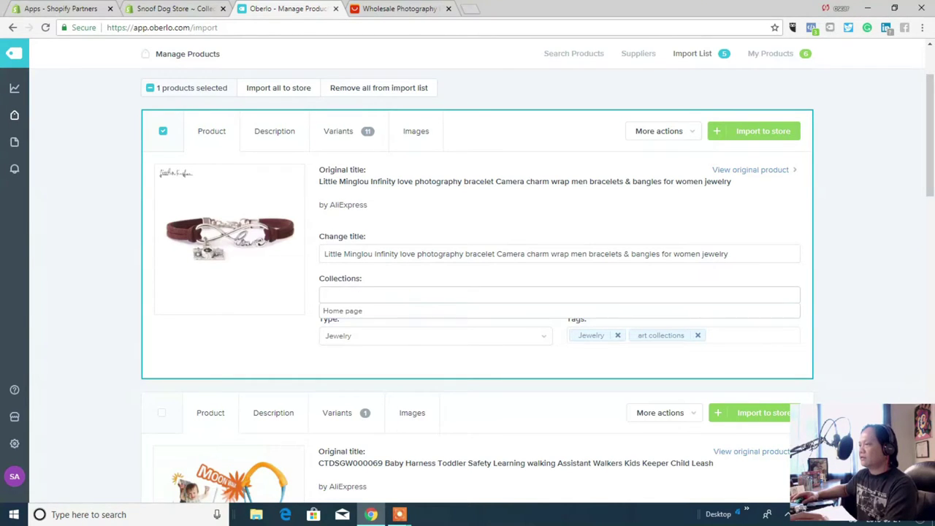
click(399, 370)
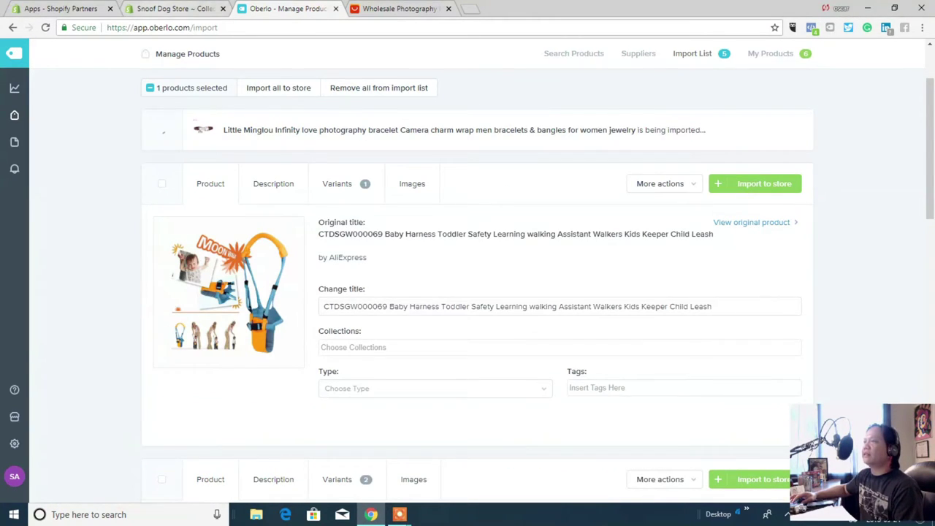
- Switch to the Shopify admin and open the Jewelry collection to check which products it contains
key(ctrl+shift+Tab)
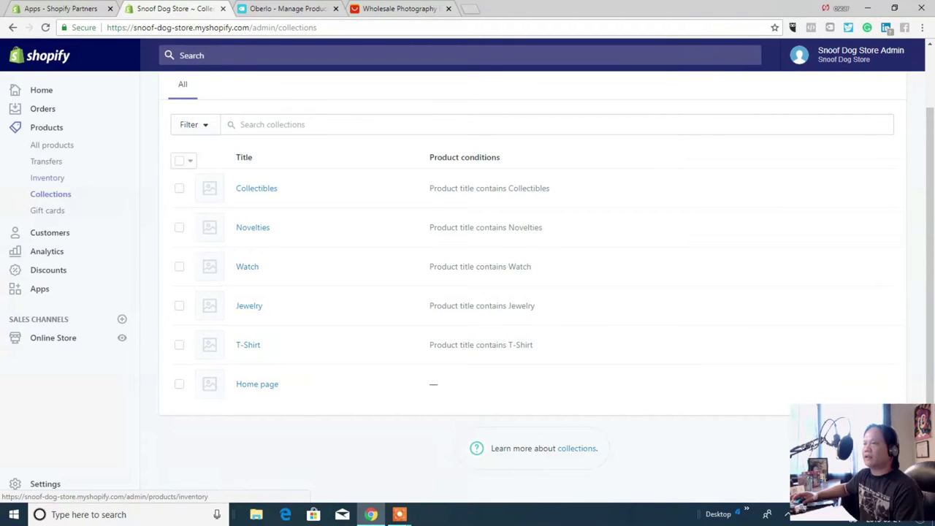
click(249, 305)
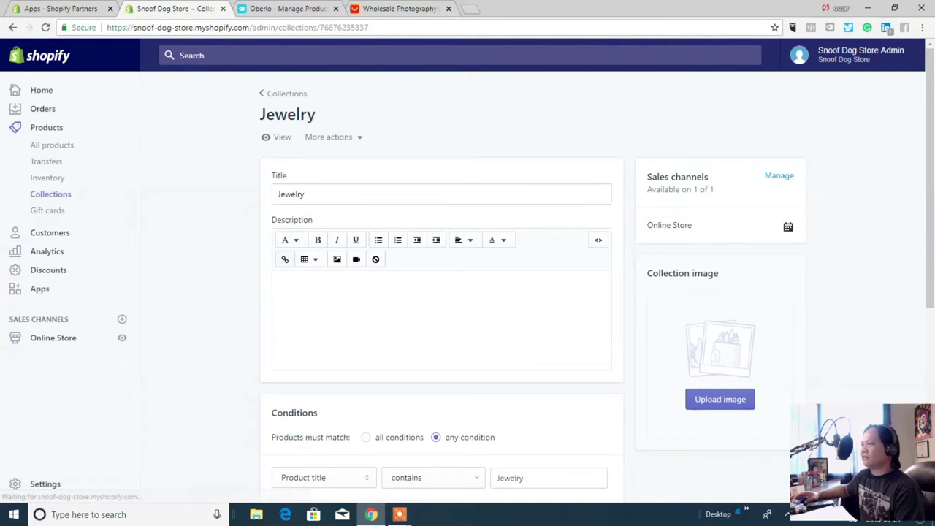
scroll(468, 285, down, 5)
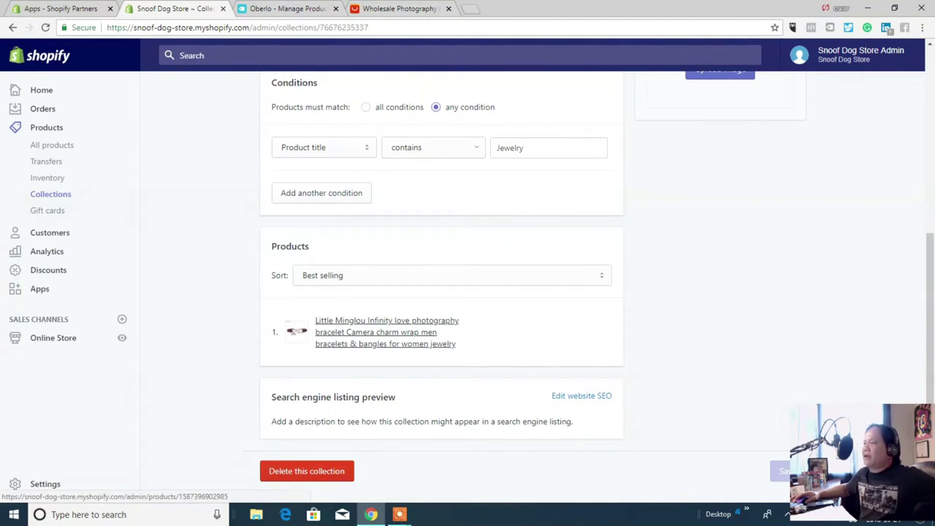
- Open the imported bracelet from the Jewelry collection and review its description, images, variants, collections and tags
click(386, 332)
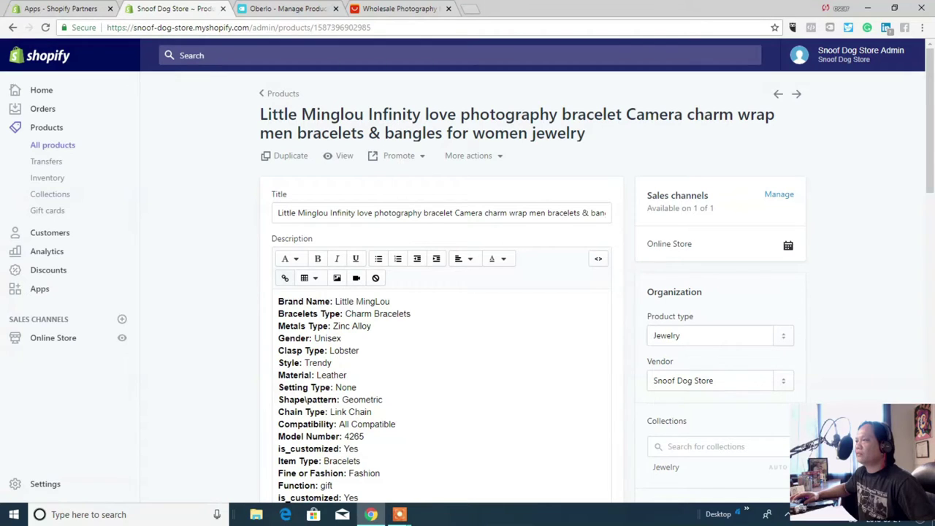
scroll(337, 219, down, 6)
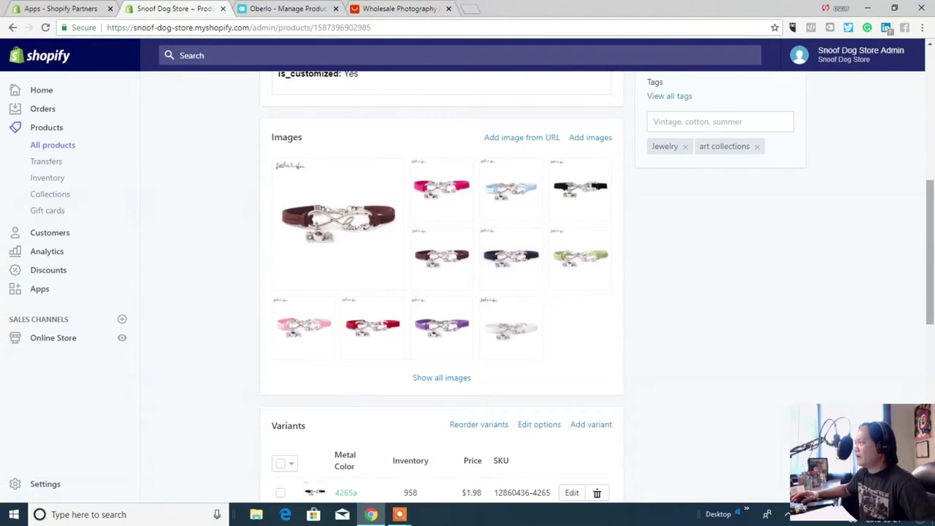
scroll(928, 298, down, 3)
drag(928, 298, 928, 119)
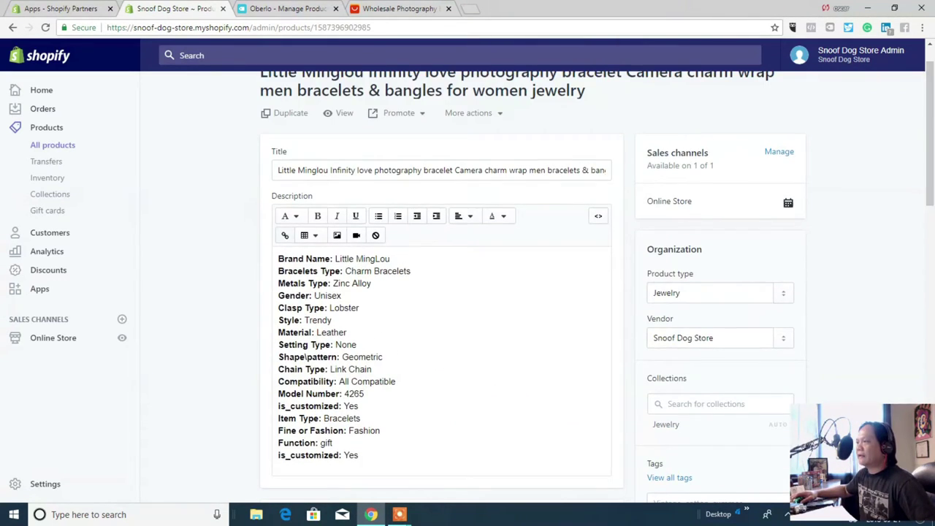
mouse_move(927, 120)
mouse_down()
mouse_move(928, 319)
mouse_move(928, 120)
mouse_up()
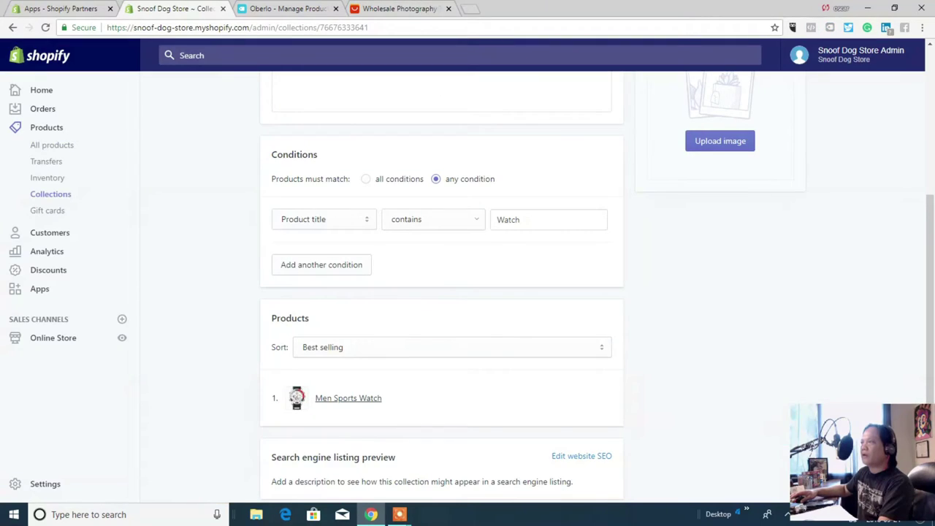
- Switch to AliExpress and search for "Photography Watch"
click(379, 8)
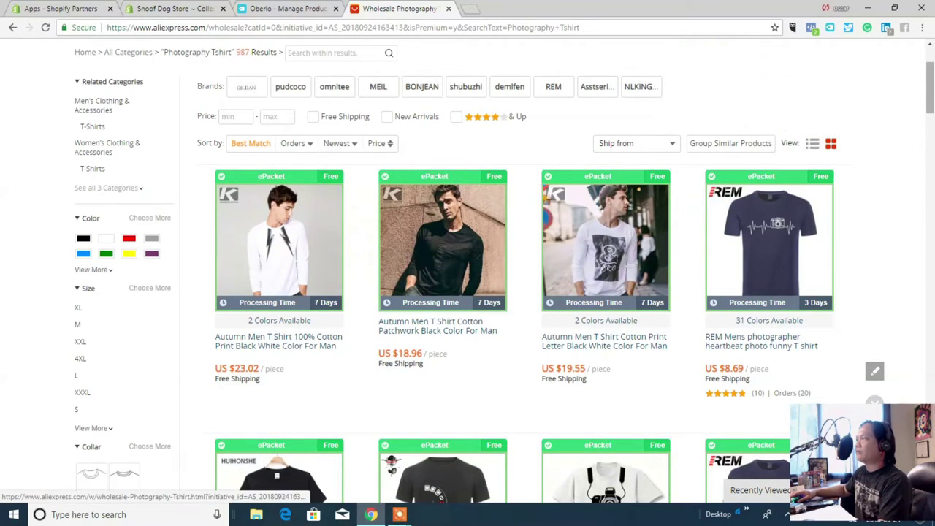
scroll(504, 270, up, 2)
click(346, 132)
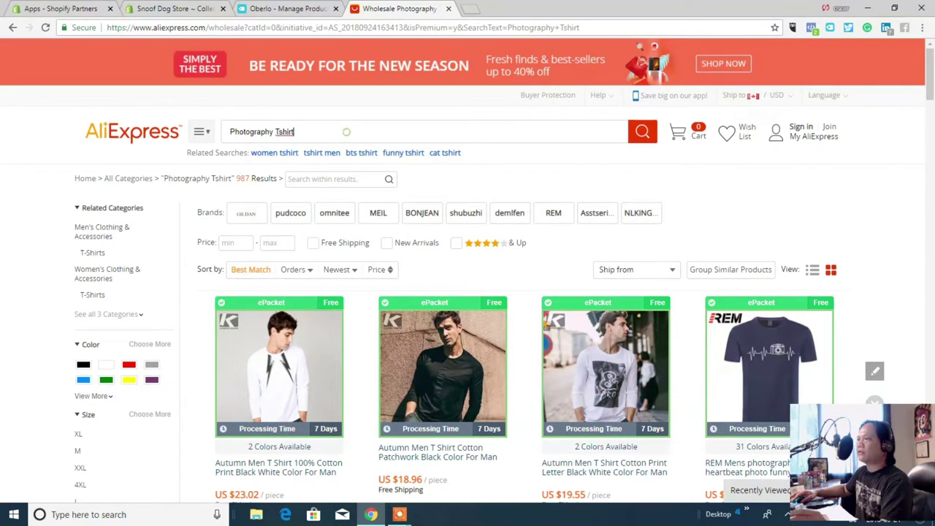
key(BackSpace)
key(BackSpace)
key(BackSpace)
key(BackSpace)
key(BackSpace)
key(BackSpace)
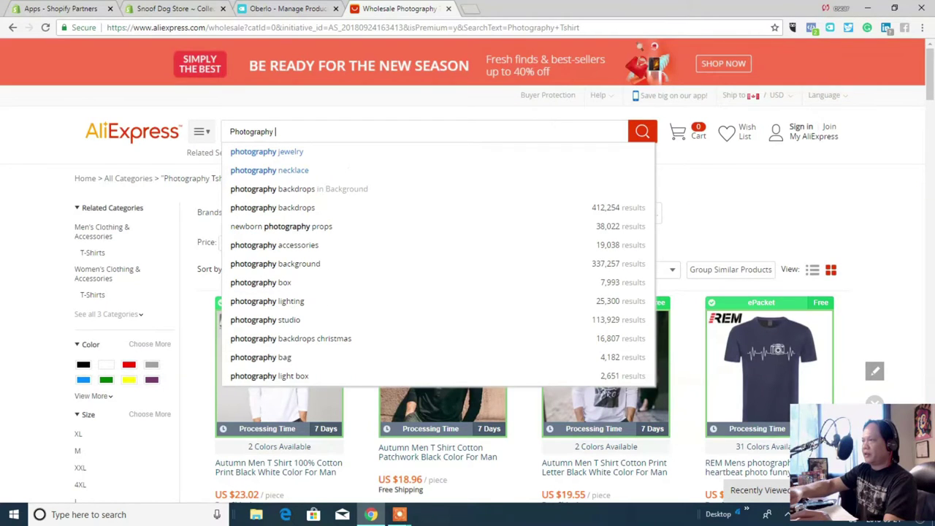
text(Watch)
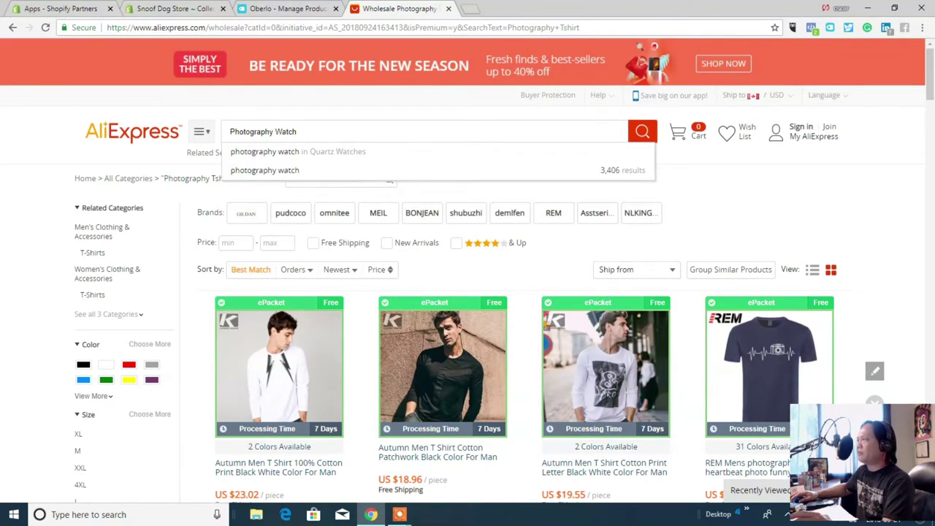
key(Return)
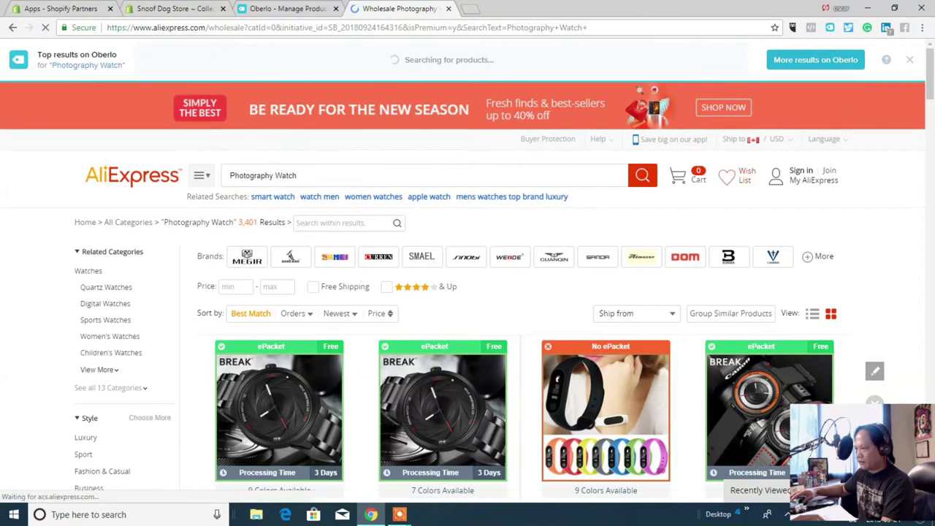
- Push the BREAK Photographer Series Unique Style stainless watch to Oberlo and switch to Oberlo's import list
scroll(539, 329, down, 4)
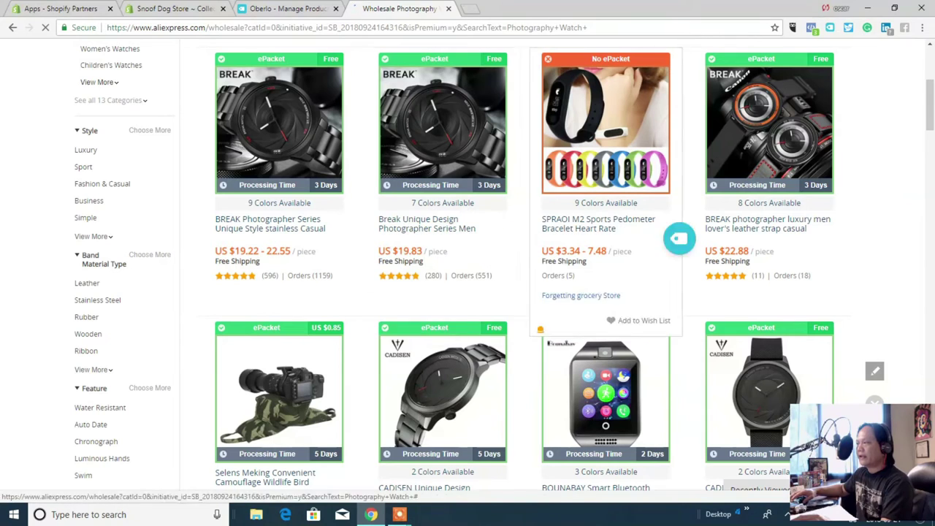
scroll(540, 330, up, 2)
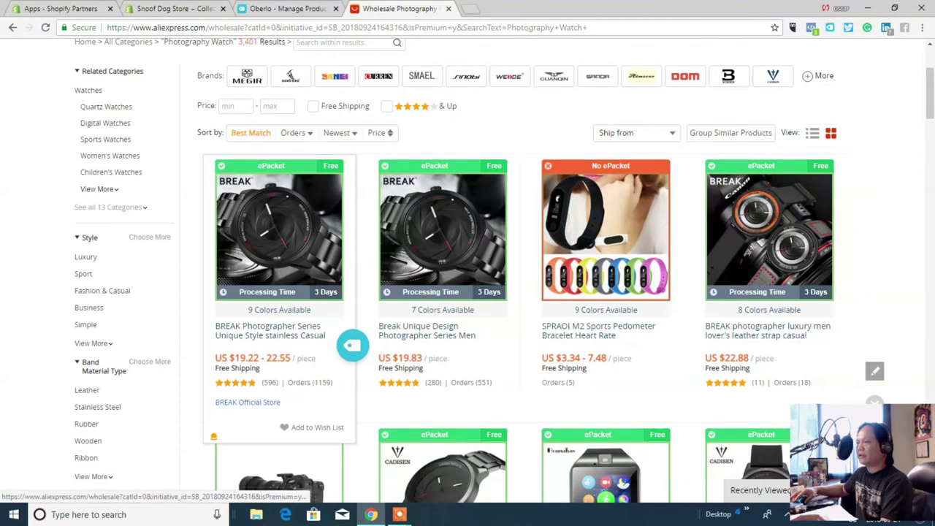
click(353, 346)
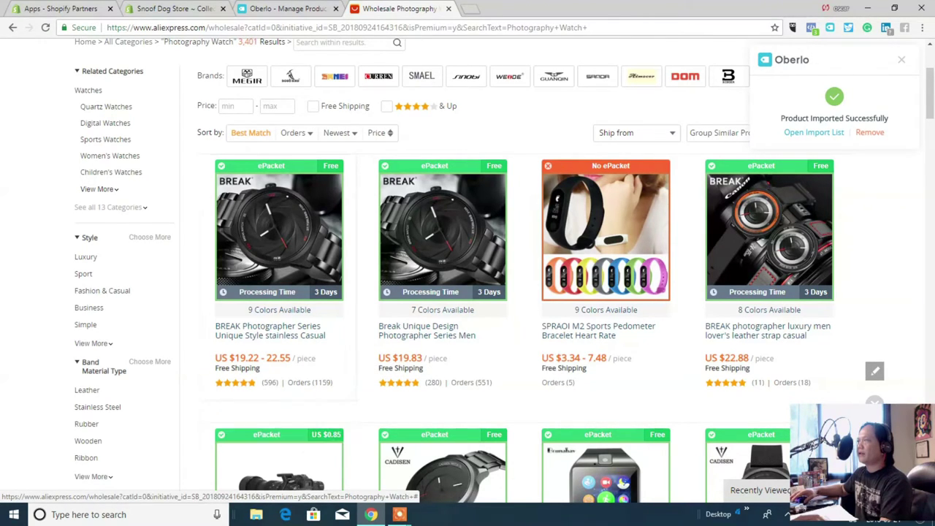
click(281, 8)
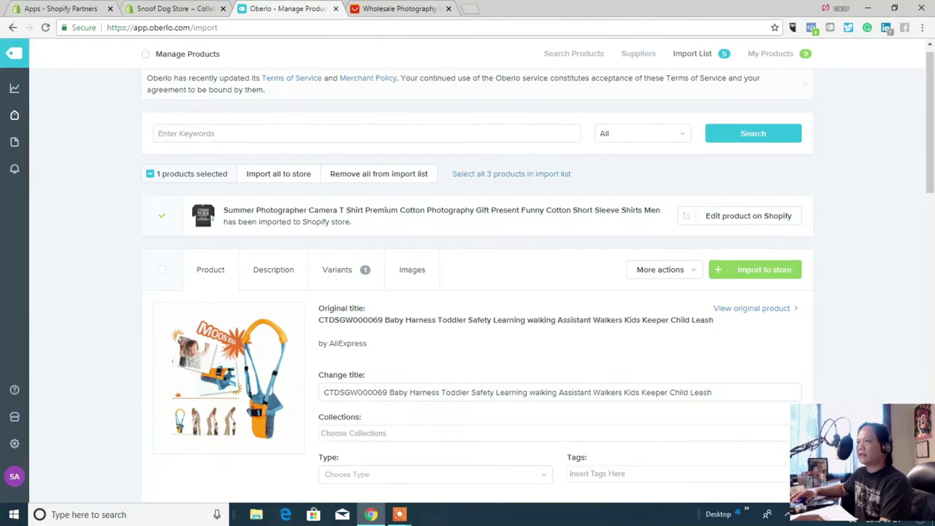
- Refresh the import list, select the BREAK Photographer Series watch and set its type to a new type, Watch
click(45, 27)
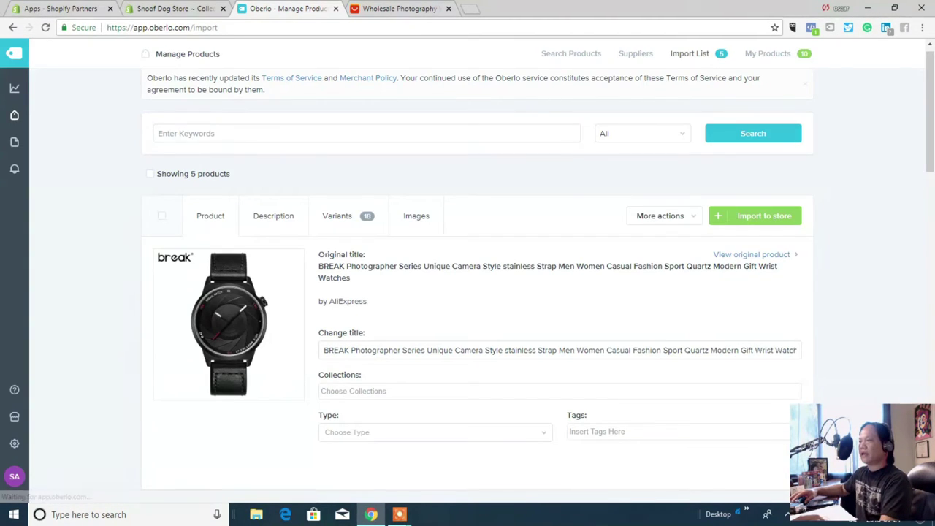
click(162, 215)
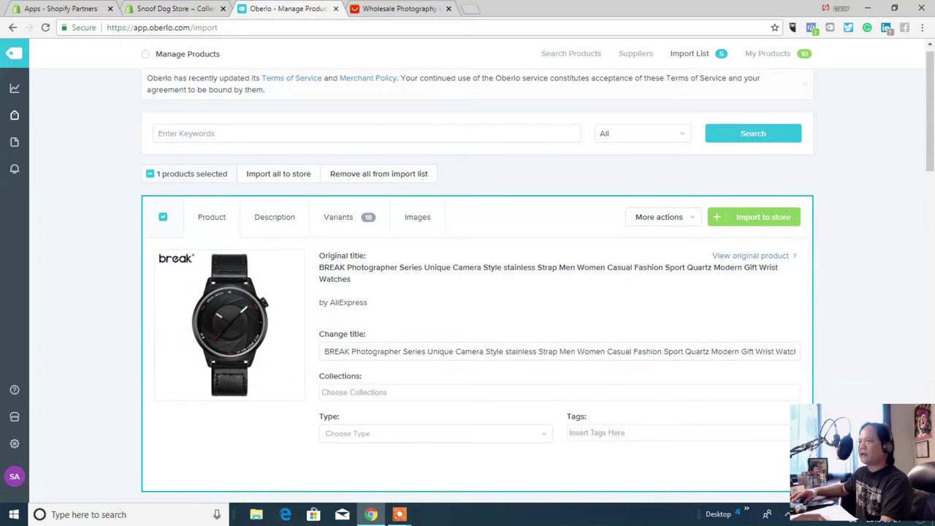
click(431, 434)
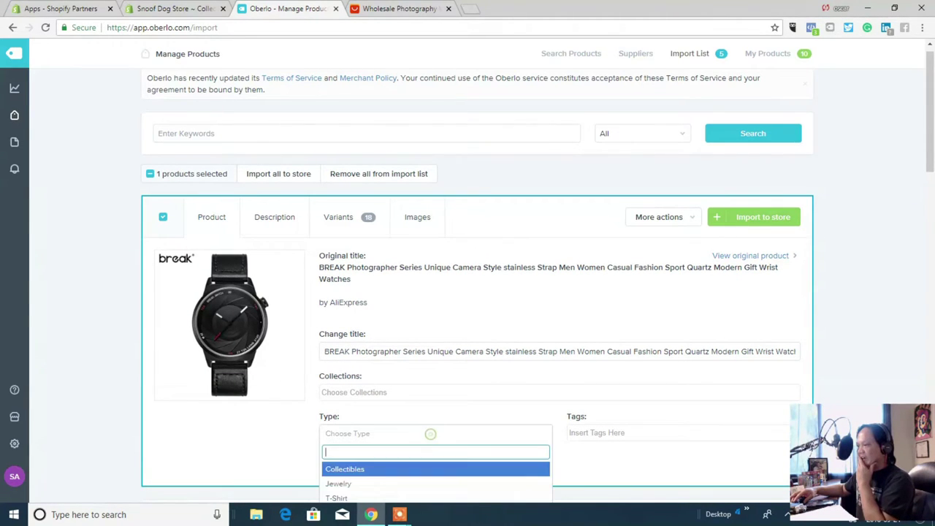
scroll(457, 301, down, 2)
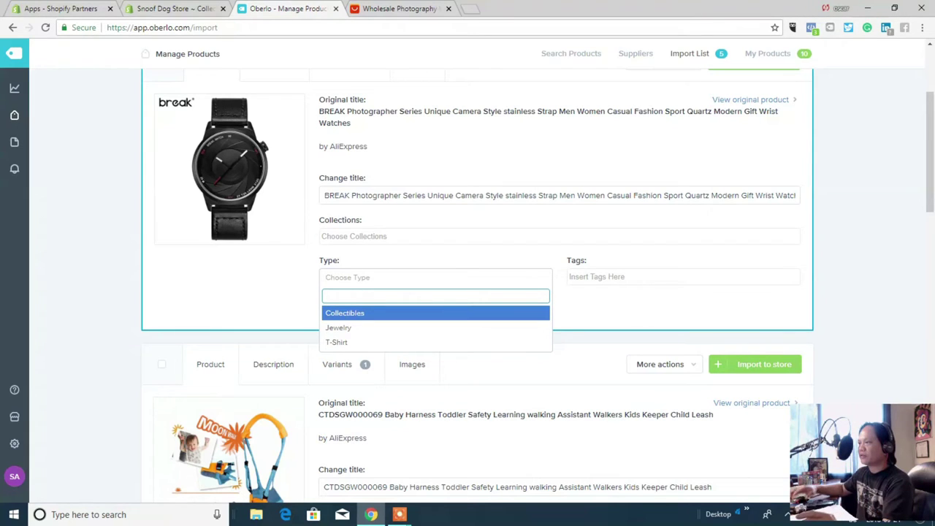
text(W)
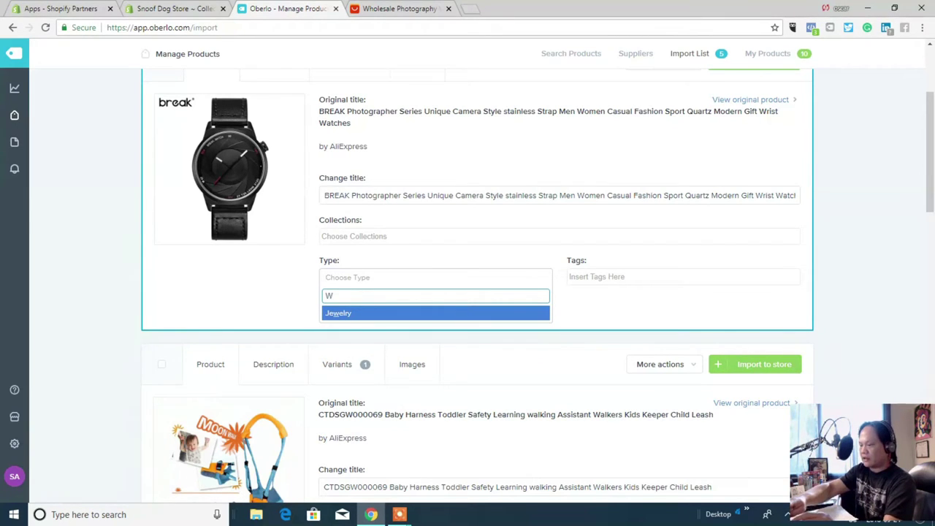
text(atch)
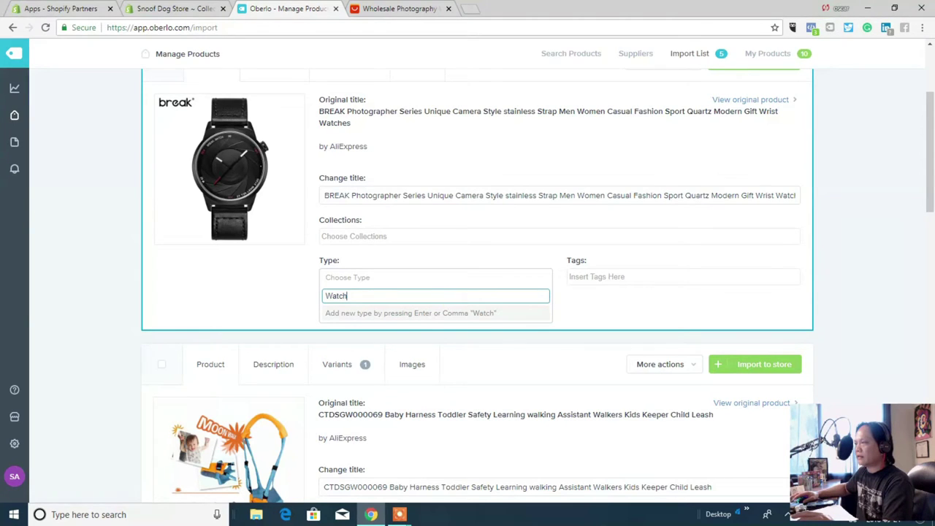
key(Escape)
click(441, 281)
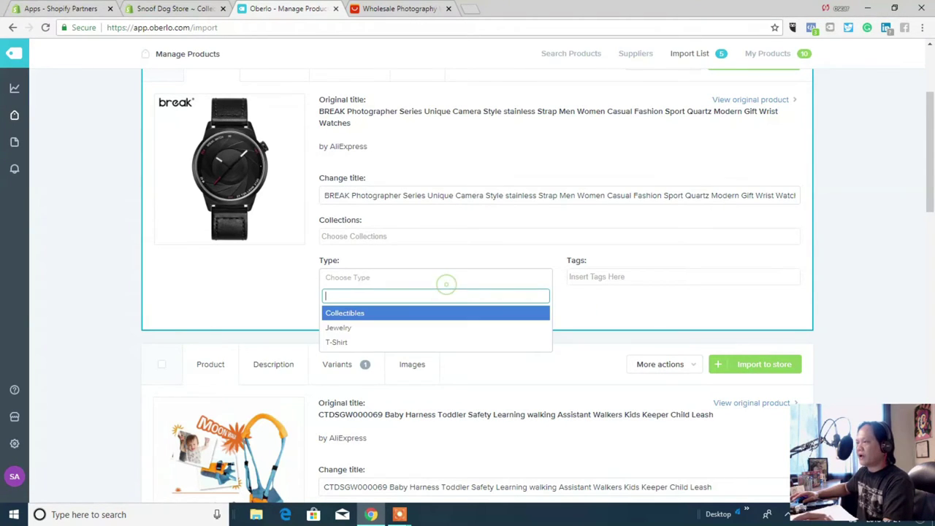
text(Watch)
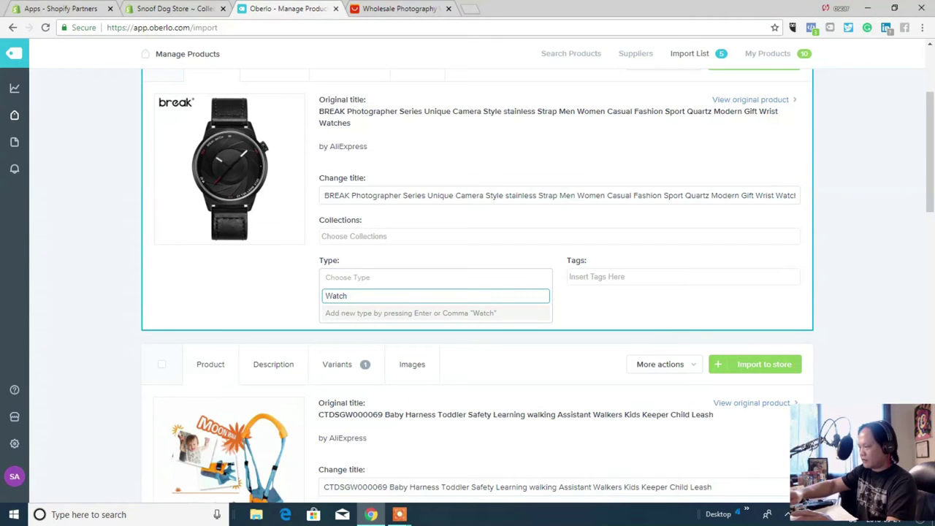
key(Return)
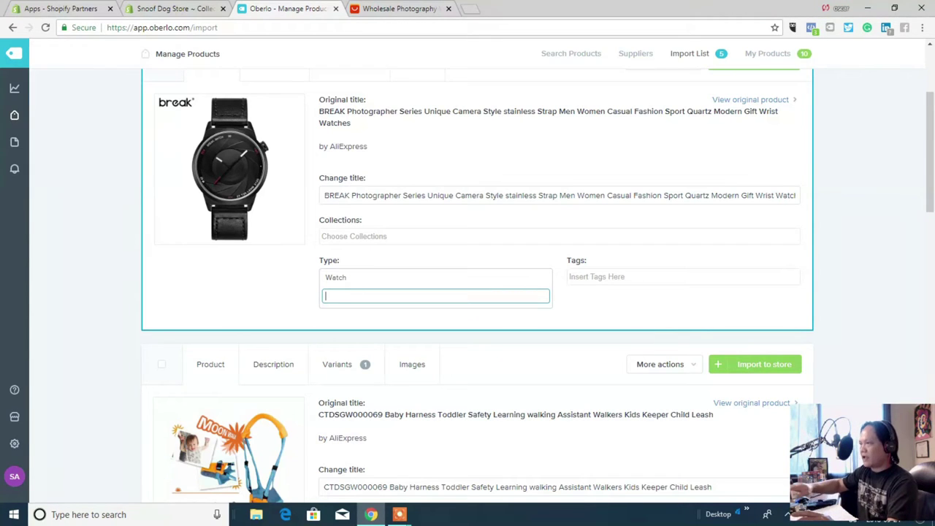
- Add the existing Watch tag to the BREAK Photographer Series watch
click(376, 235)
click(659, 279)
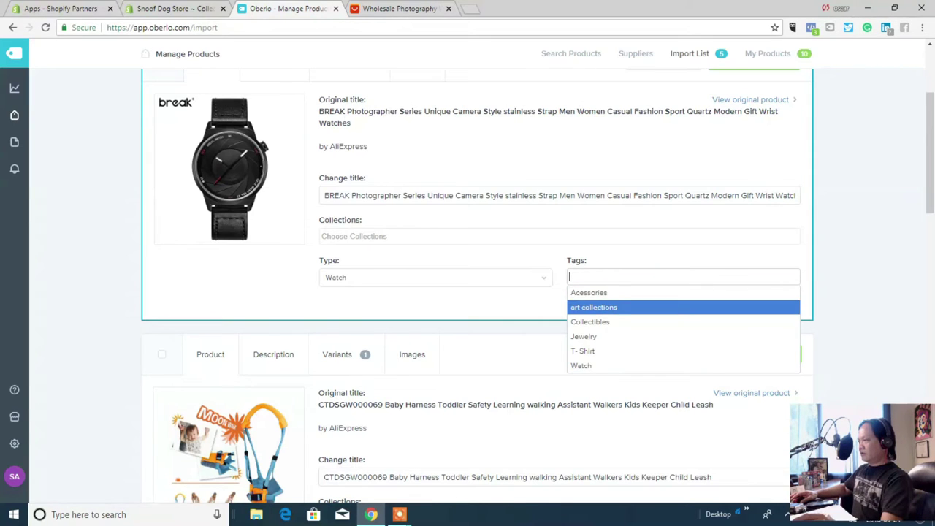
key(Down)
key(Down)
key(Down)
key(Down)
key(Return)
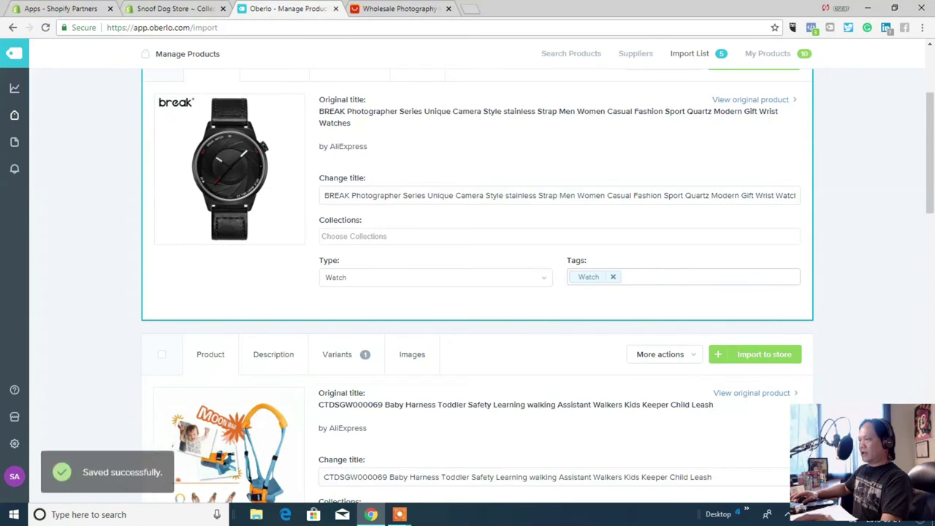
- Check the available collections for the BREAK watch and import it to the store without assigning one
click(574, 239)
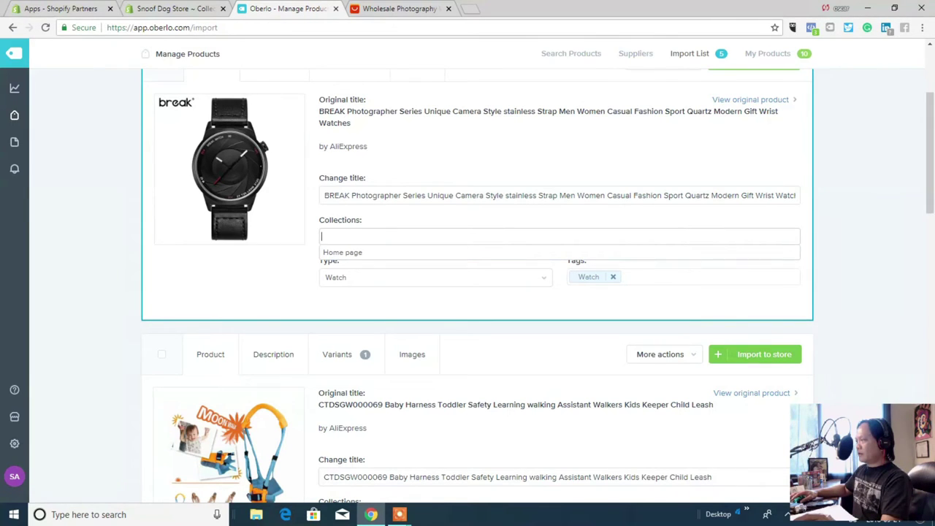
scroll(475, 292, up, 2)
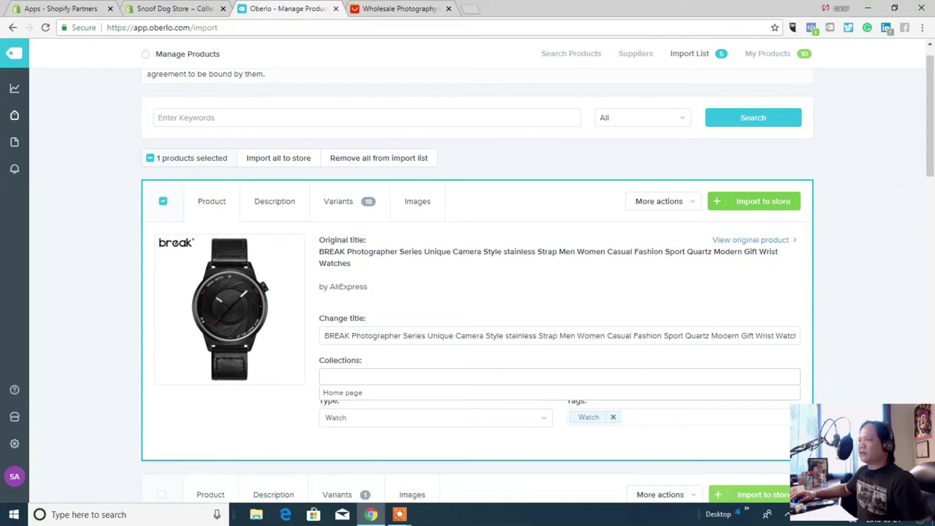
click(753, 201)
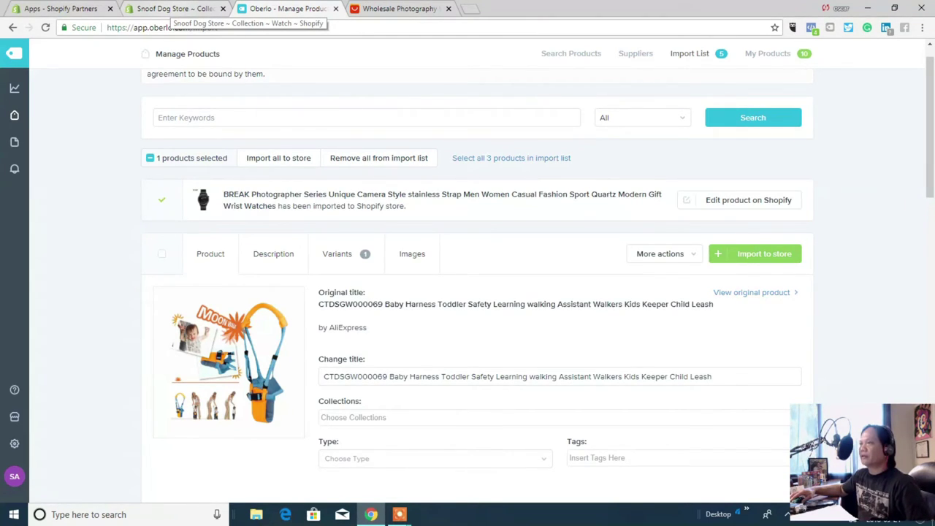
- Switch to the Shopify admin, check the Watch collection's conditions and products, and open the imported BREAK Photographer Series watch from it
click(175, 10)
click(51, 194)
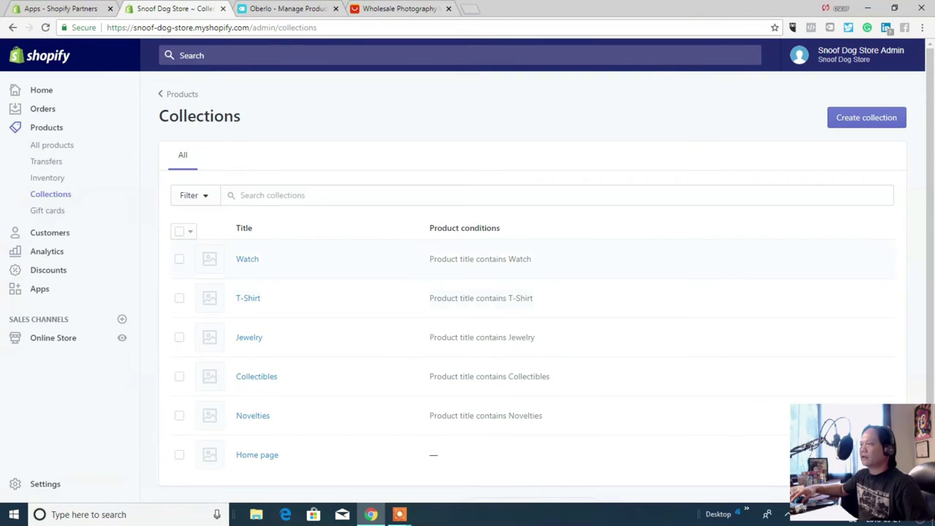
click(444, 257)
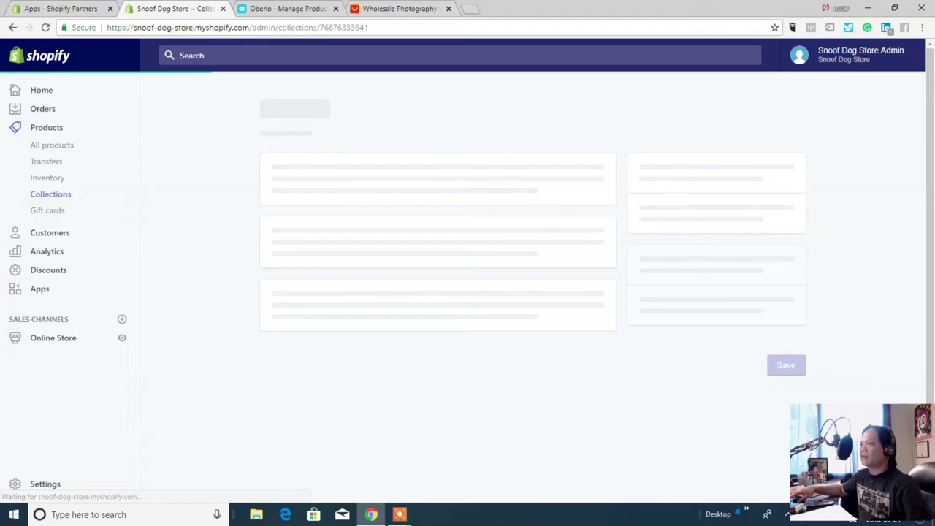
scroll(467, 285, down, 4)
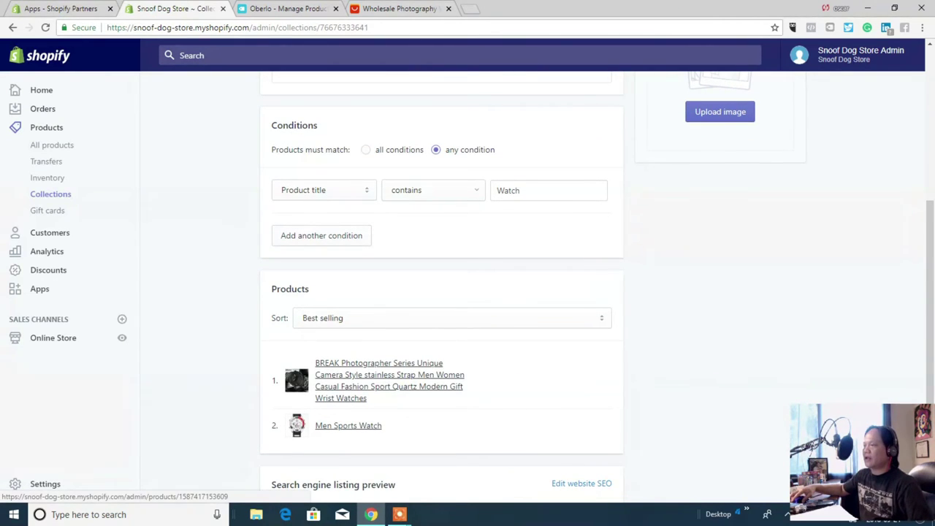
click(390, 380)
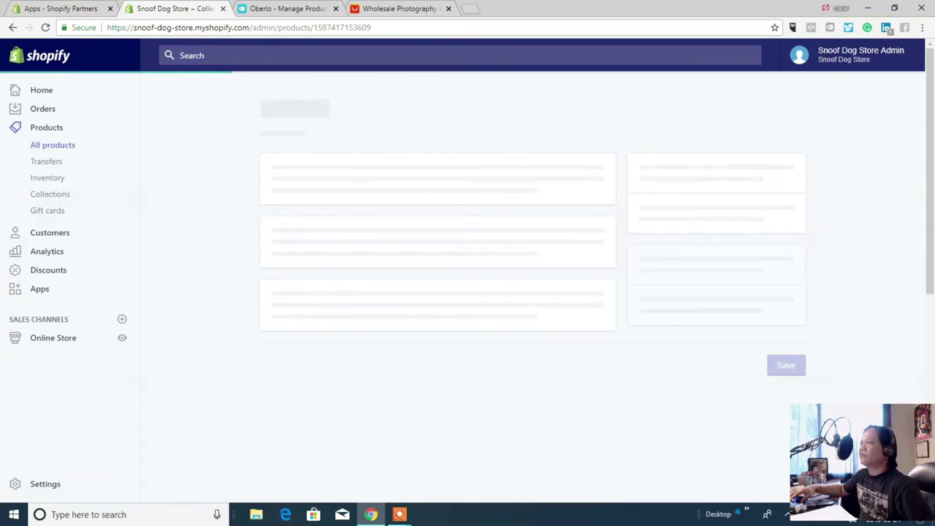